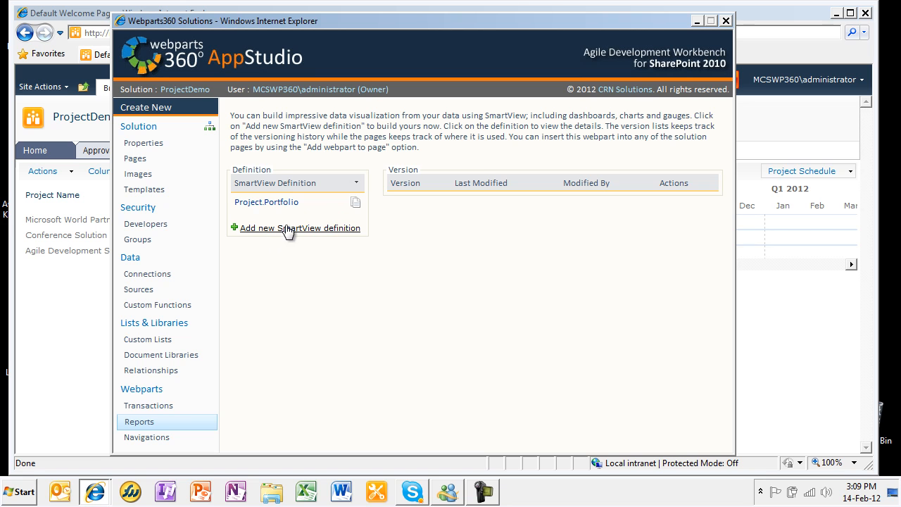
# Step: Add a new SmartView definition with the title Project.Selected
pyautogui.click(290, 229)
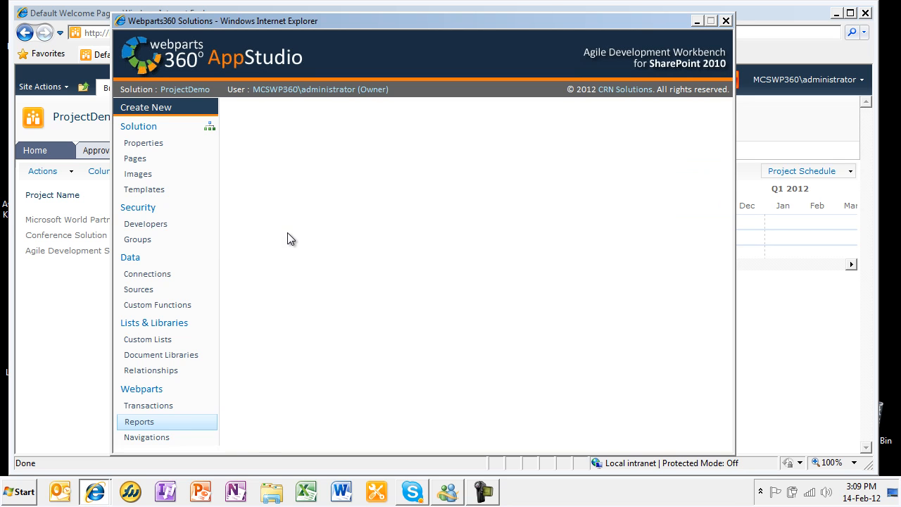
pyautogui.moveTo(262, 172); pyautogui.dragTo(352, 177)
pyautogui.write('.Se')
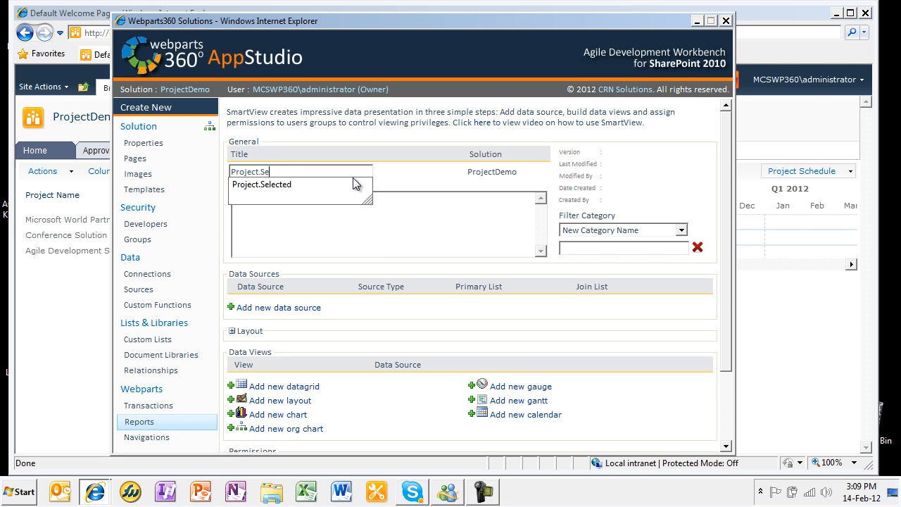
pyautogui.click(352, 183)
# Step: Describe the definition as "This will show the details of a selected project" and set its filter category to Project Workspace
pyautogui.click(361, 233)
pyautogui.write('This will ')
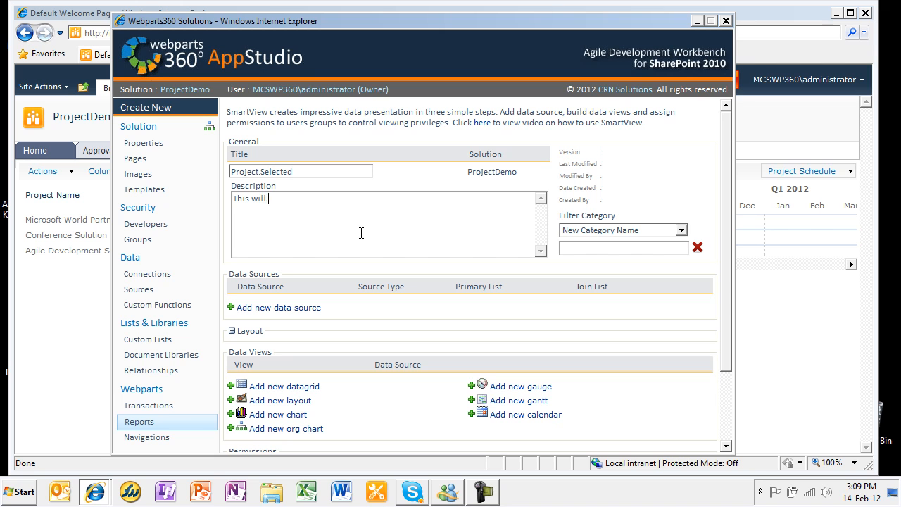
pyautogui.write('show the details of a selected project')
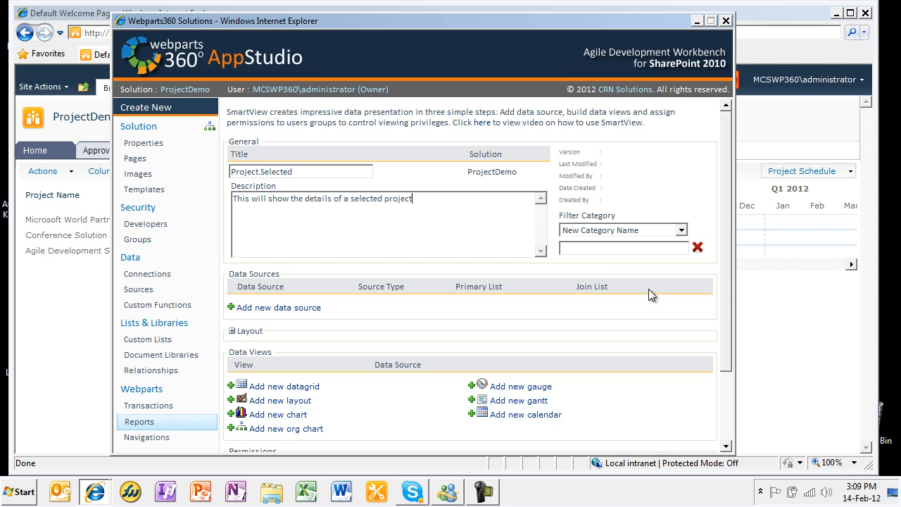
pyautogui.click(681, 231)
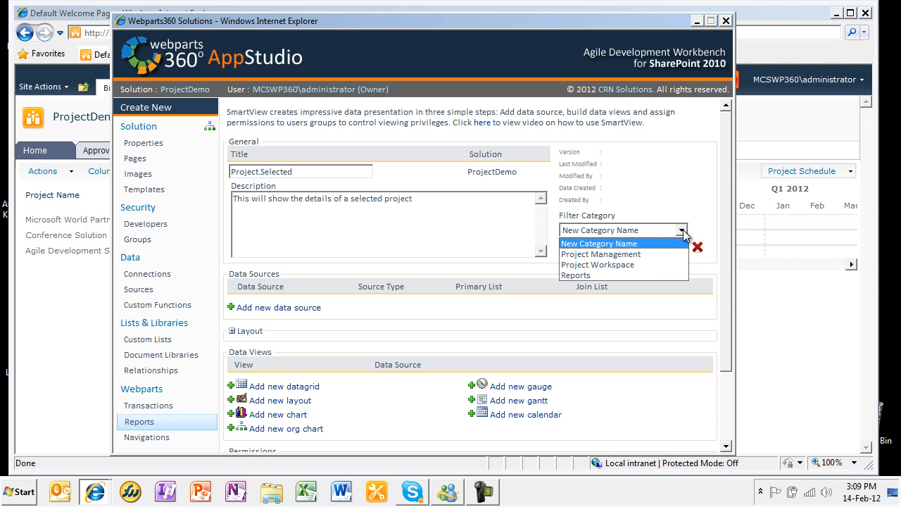
pyautogui.click(619, 265)
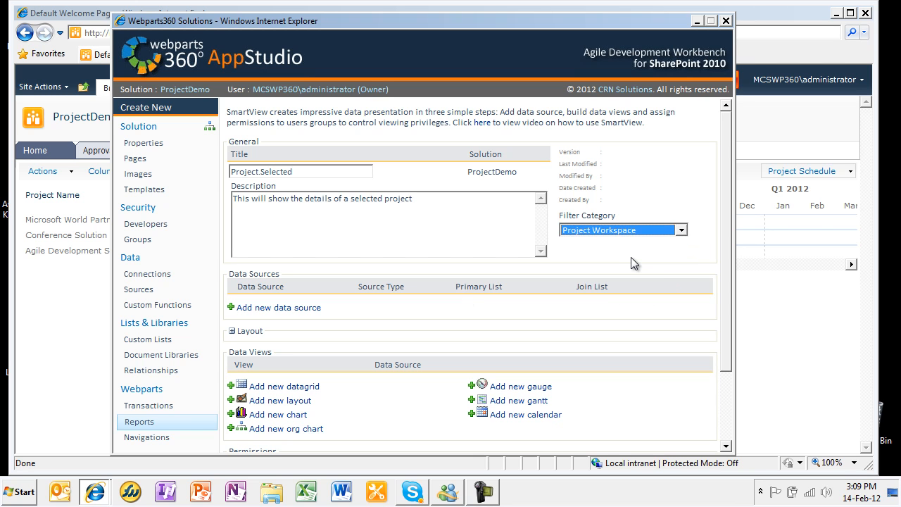
# Step: Add a data source to the definition with Projects as its primary SharePoint list
pyautogui.click(297, 310)
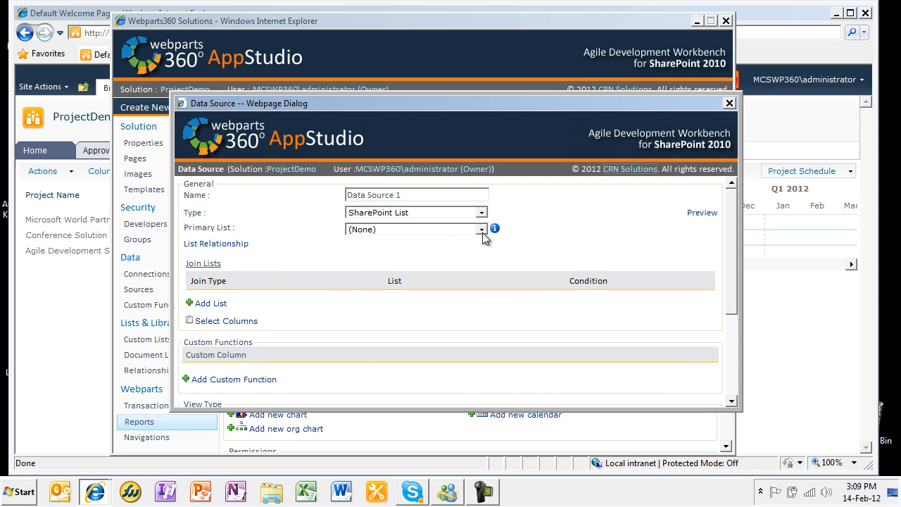
pyautogui.click(483, 229)
pyautogui.click(412, 316)
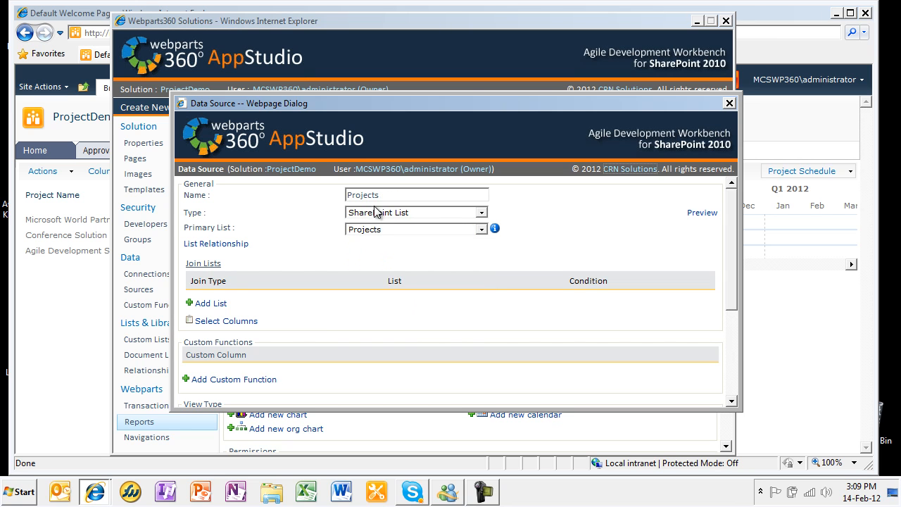
# Step: Clear the data source's full column selection and include only Projects.Title and Projects.Project Manager_UserInfo_Name
pyautogui.click(245, 321)
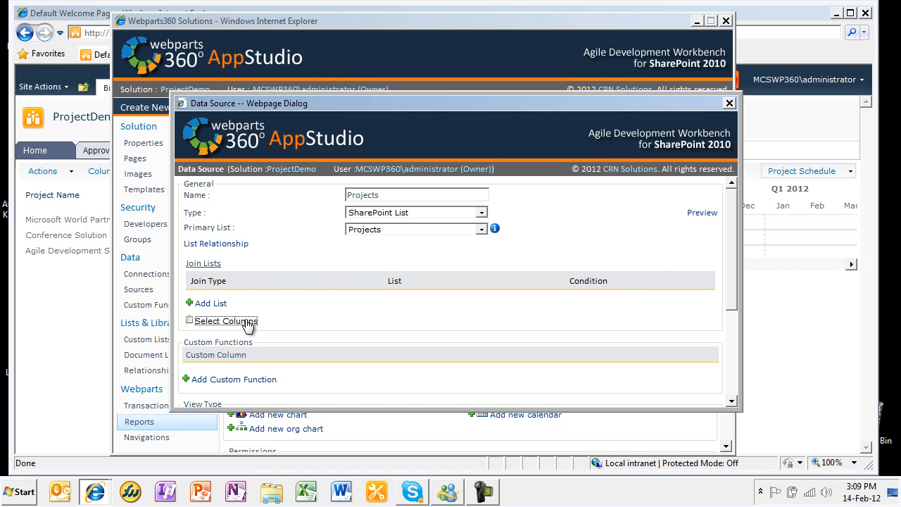
pyautogui.click(281, 136)
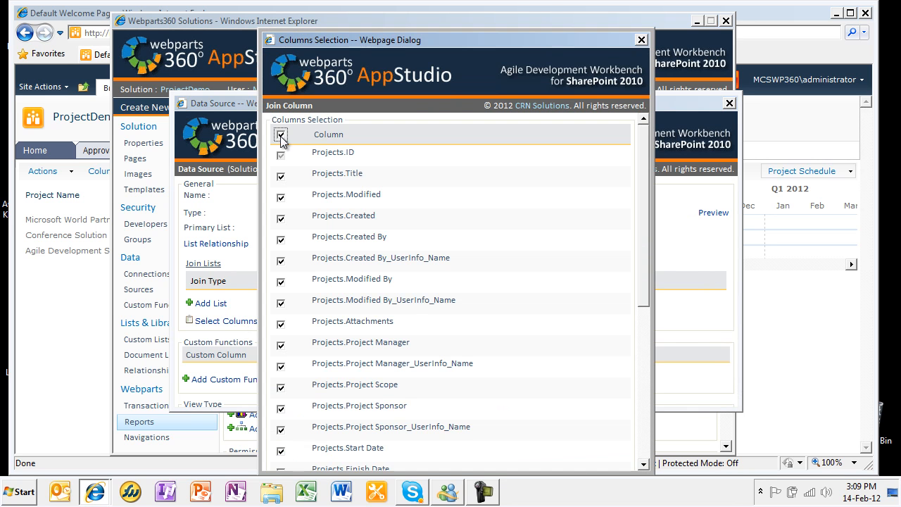
pyautogui.click(281, 177)
pyautogui.scroll(-3, 384, 203)
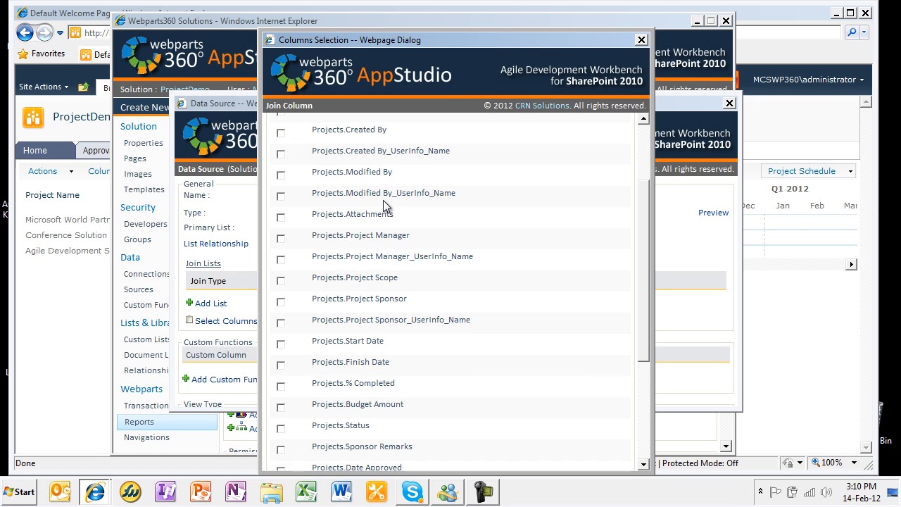
pyautogui.click(281, 260)
pyautogui.scroll(-2, 429, 288)
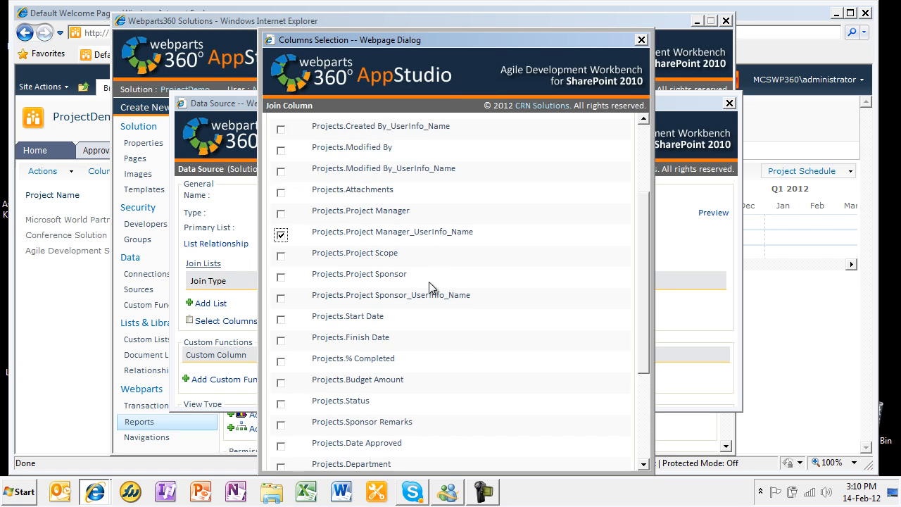
# Step: Include the Project Scope, Start Date, Finish Date and Budget Amount columns too, and save the column selection and data source
pyautogui.click(280, 227)
pyautogui.scroll(-2, 383, 248)
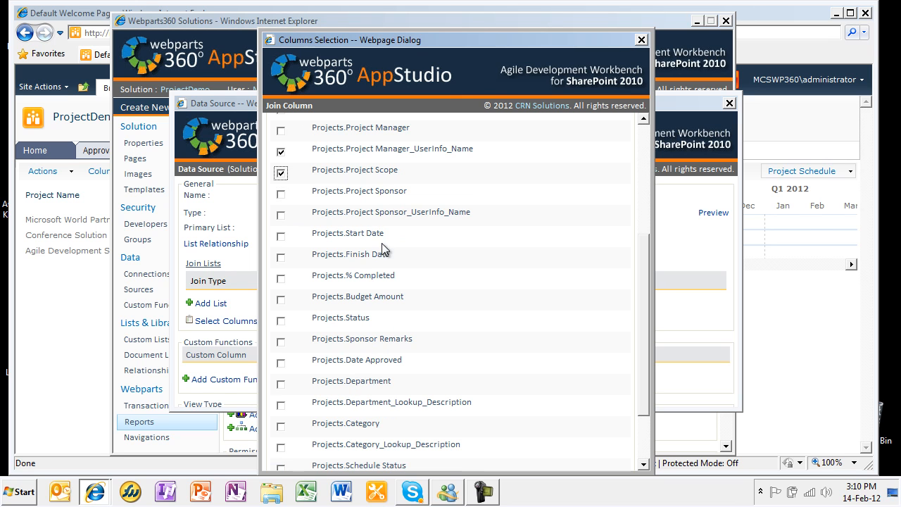
pyautogui.click(281, 237)
pyautogui.click(282, 258)
pyautogui.click(281, 300)
pyautogui.scroll(-3, 413, 288)
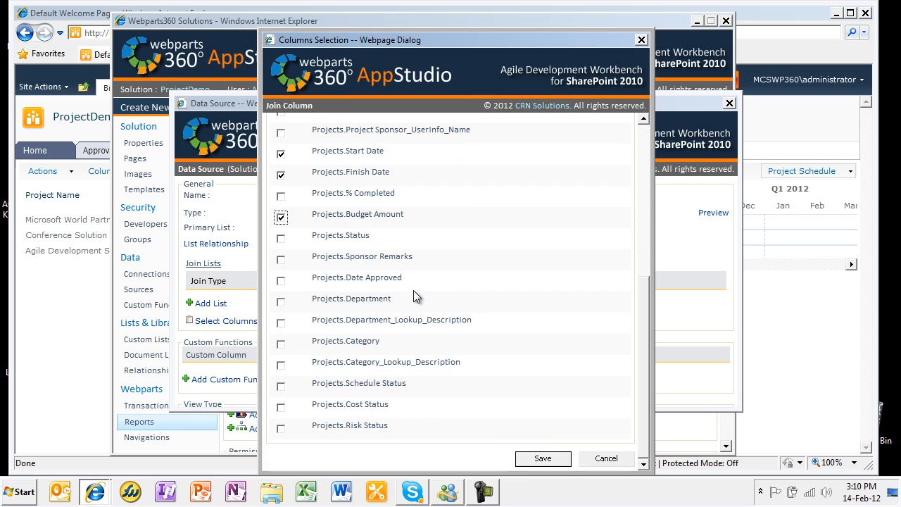
pyautogui.click(544, 459)
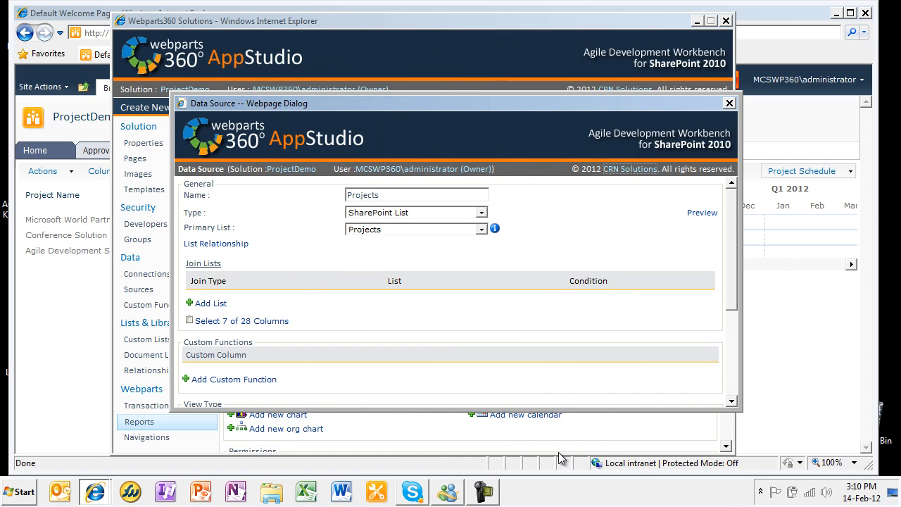
pyautogui.scroll(-5, 655, 267)
pyautogui.click(646, 398)
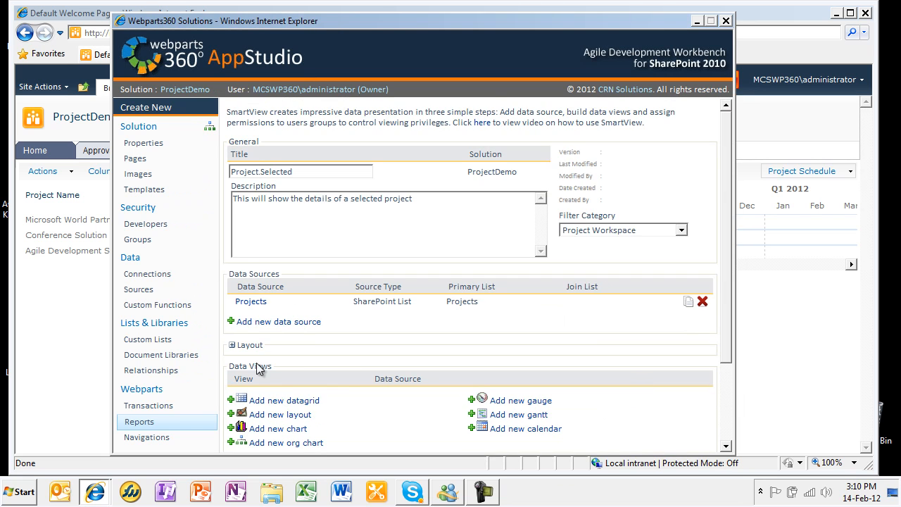
# Step: Add a layout data view named Project Charter that uses the Projects data source
pyautogui.scroll(-3, 341, 368)
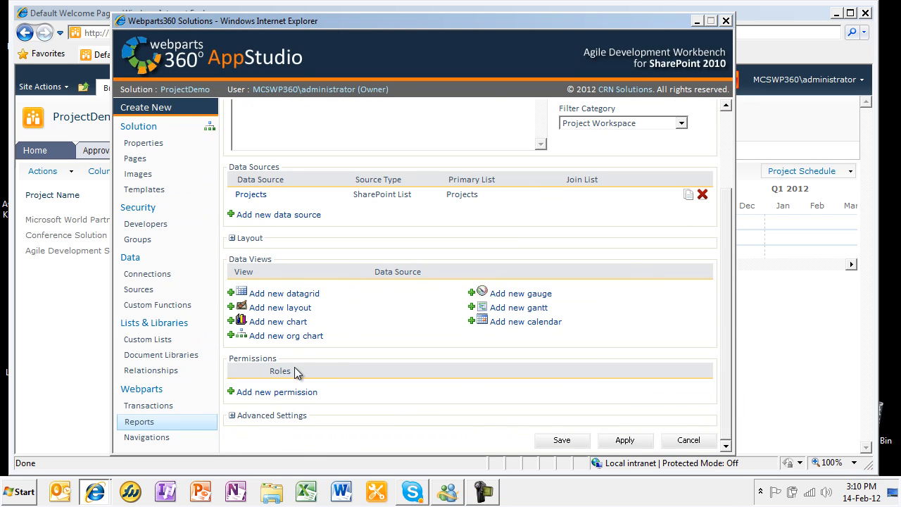
pyautogui.click(296, 311)
pyautogui.click(457, 129)
pyautogui.click(416, 151)
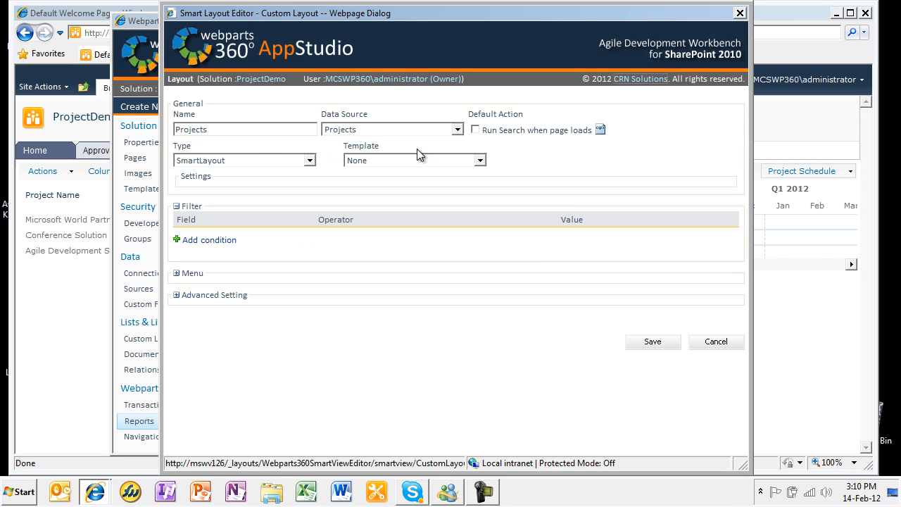
pyautogui.click(233, 129)
pyautogui.write('Charter')
# Step: Filter the layout on Projects.ID Equal to the param:ProjectID parameter, and save the layout and the SmartView definition
pyautogui.click(217, 241)
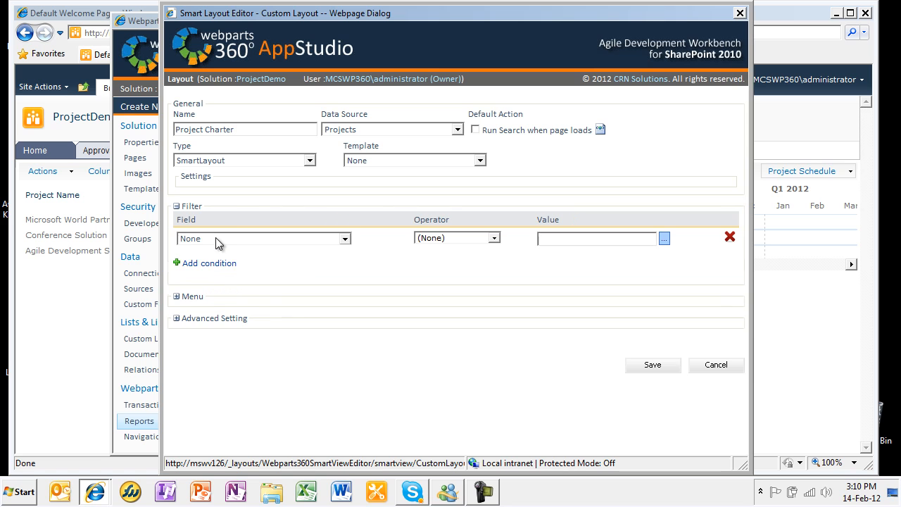
pyautogui.click(344, 239)
pyautogui.click(273, 262)
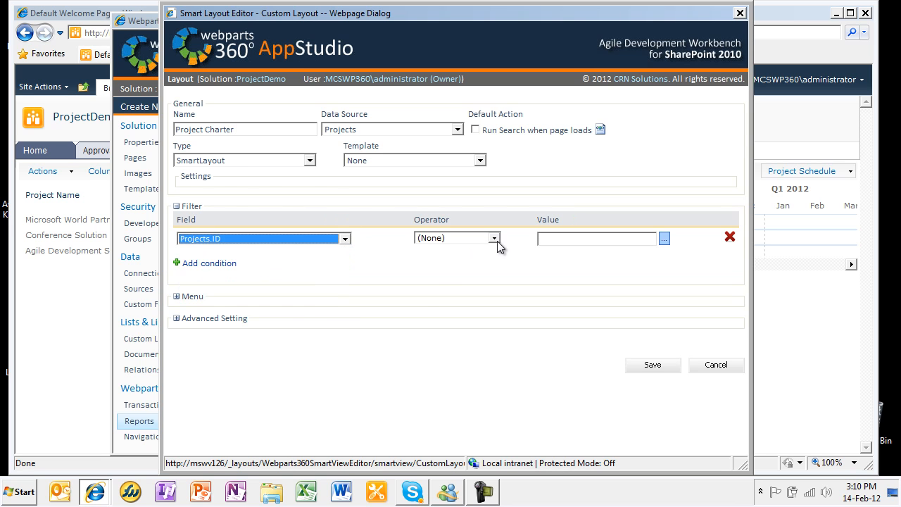
pyautogui.click(495, 238)
pyautogui.click(470, 257)
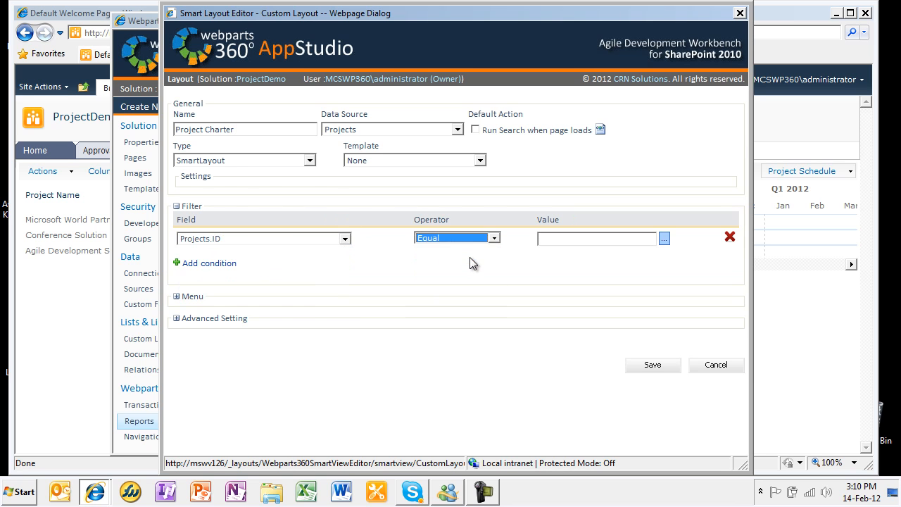
pyautogui.click(575, 236)
pyautogui.write('[para')
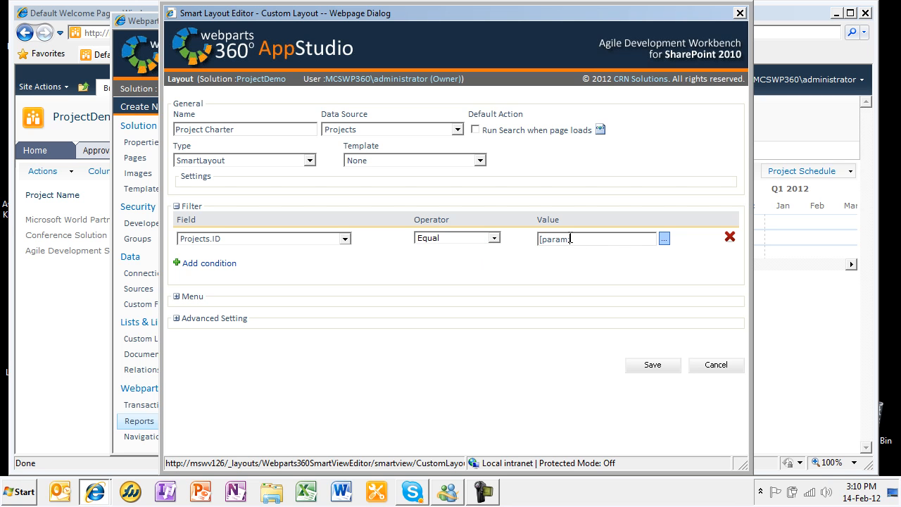
pyautogui.write('m:ProjectID')
pyautogui.click(652, 363)
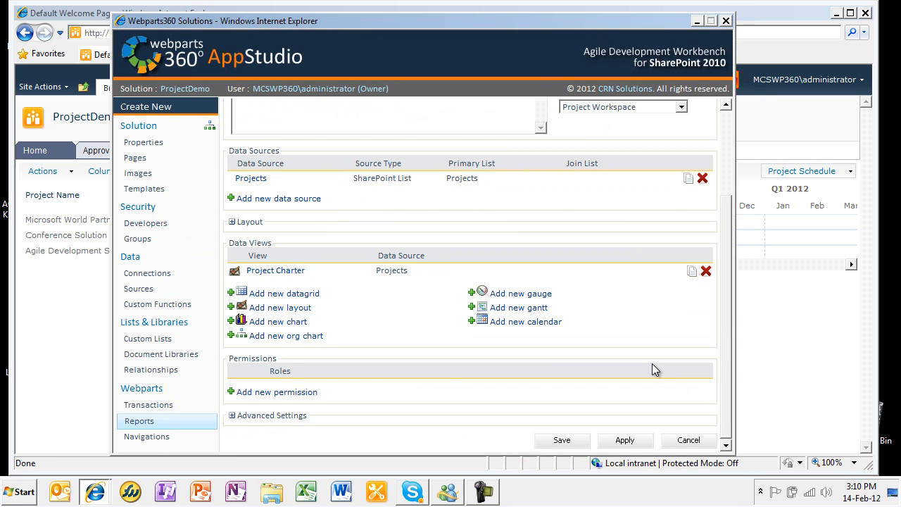
pyautogui.click(568, 440)
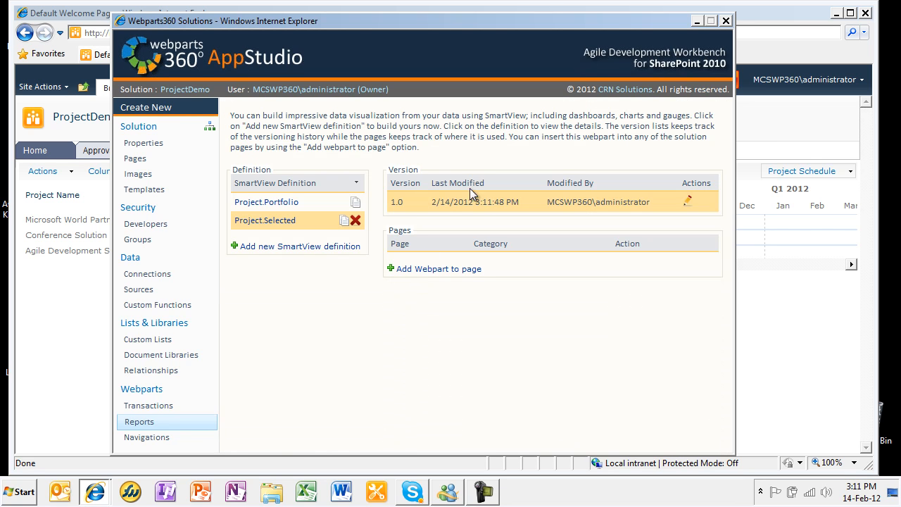
# Step: Add the Project.Selected webpart to the ProjectWorkspace solution page in the Header zone
pyautogui.click(454, 269)
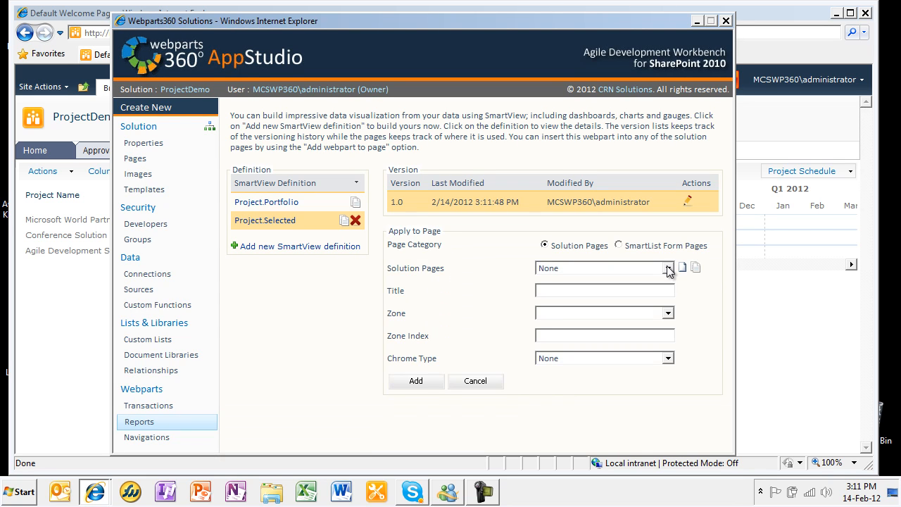
pyautogui.click(667, 269)
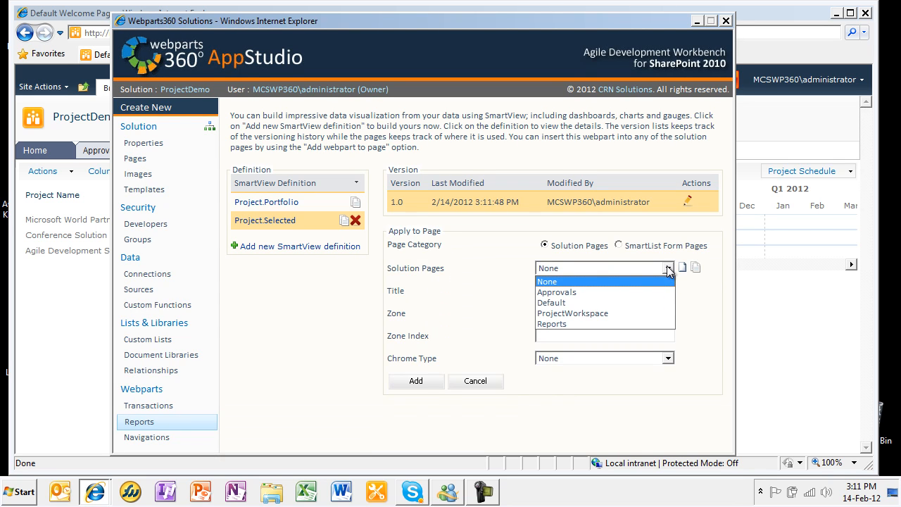
pyautogui.click(605, 313)
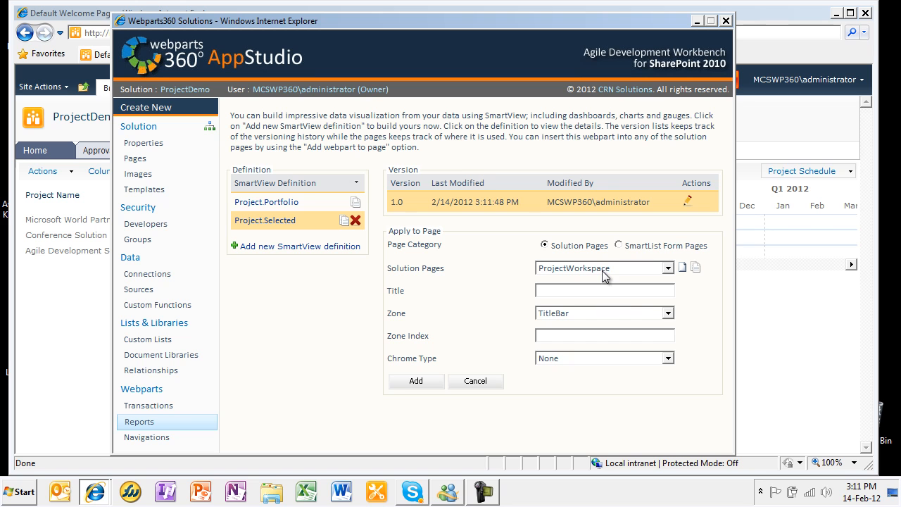
pyautogui.click(668, 313)
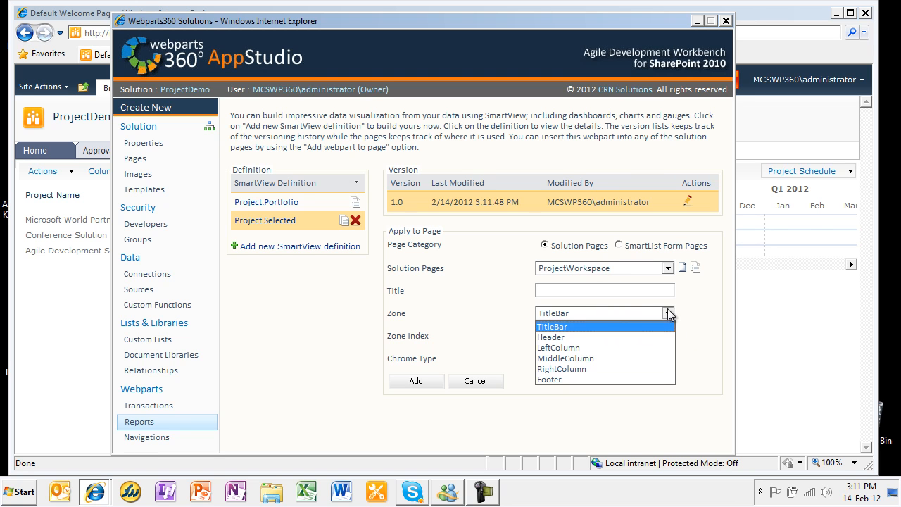
pyautogui.click(621, 335)
pyautogui.click(416, 381)
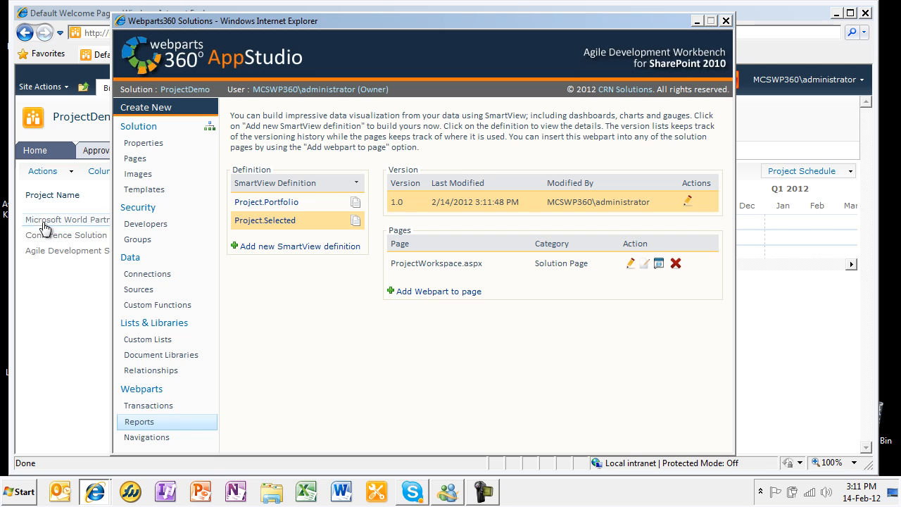
# Step: Open the Project Schedule view of the Project.Portfolio definition's version 1.0 for editing
pyautogui.click(275, 221)
pyautogui.click(282, 204)
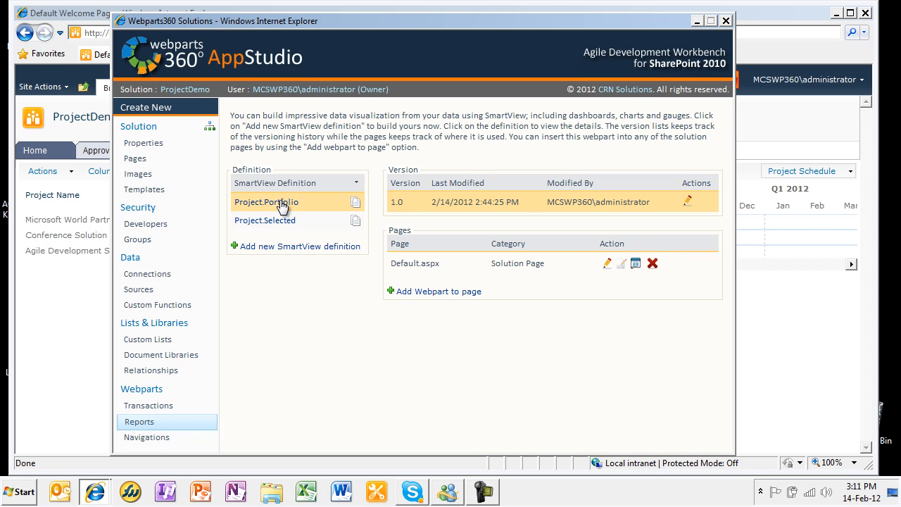
pyautogui.click(617, 204)
pyautogui.scroll(-2, 454, 274)
pyautogui.scroll(-4, 454, 275)
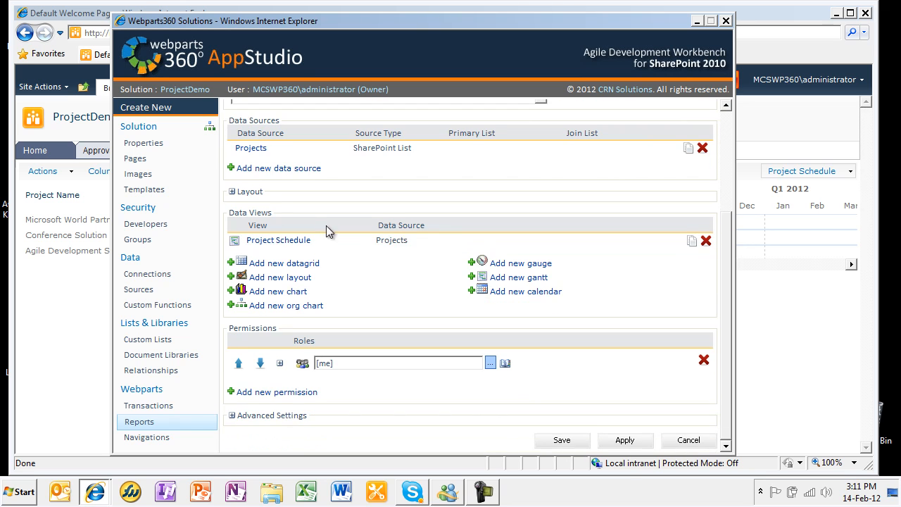
pyautogui.click(288, 241)
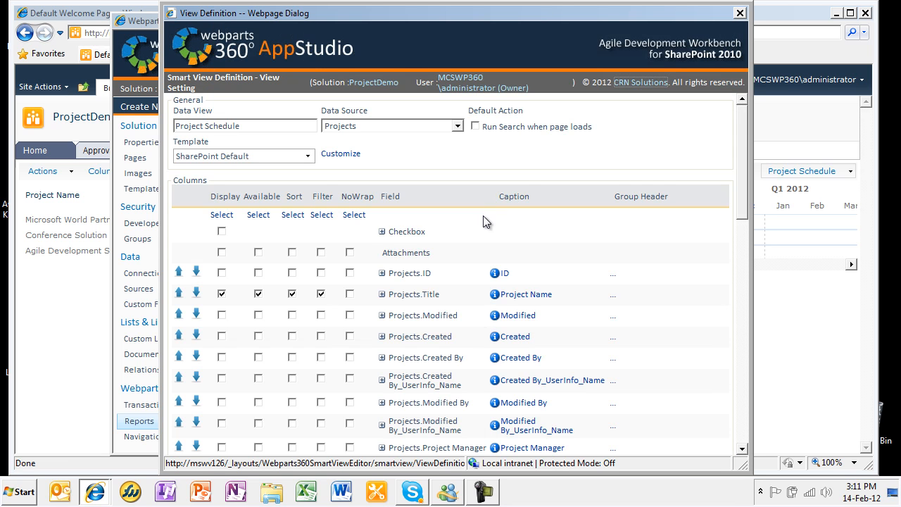
# Step: Set the Projects.Title column's link to the ProjectWorkspace.aspx page with its ProjectID parameter, opening in the same window
pyautogui.scroll(-3, 513, 299)
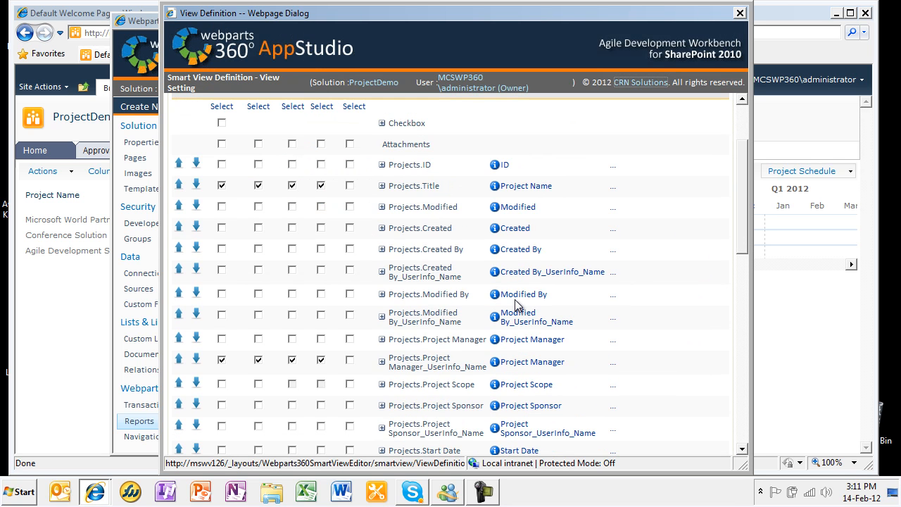
pyautogui.click(382, 188)
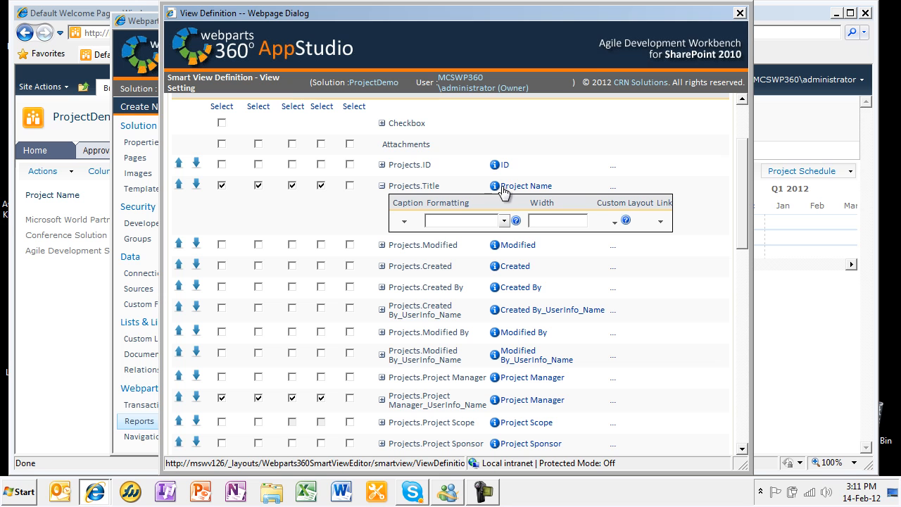
pyautogui.click(660, 222)
pyautogui.click(470, 259)
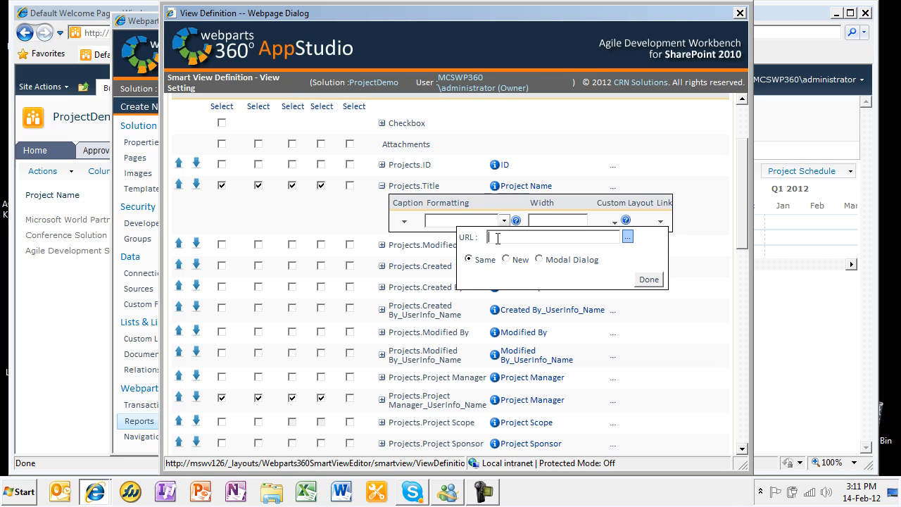
pyautogui.click(627, 237)
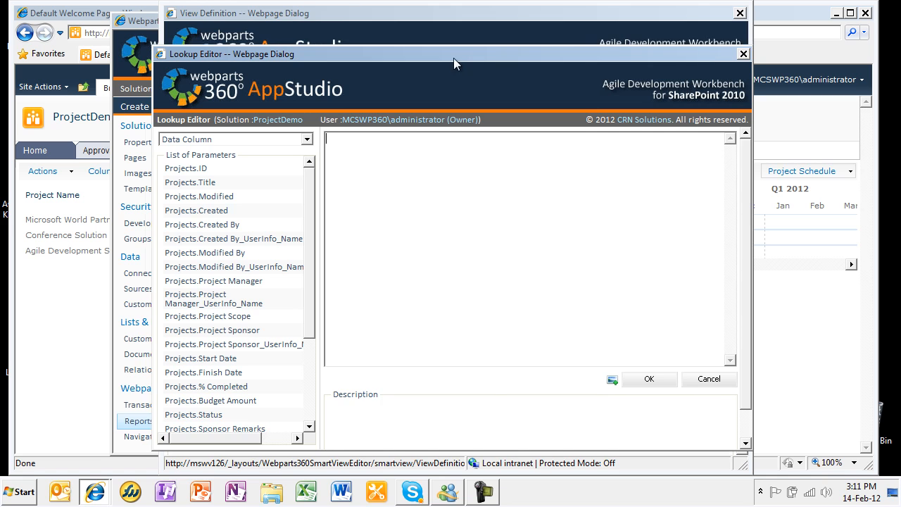
pyautogui.moveTo(454, 56); pyautogui.dragTo(445, 29)
pyautogui.click(299, 112)
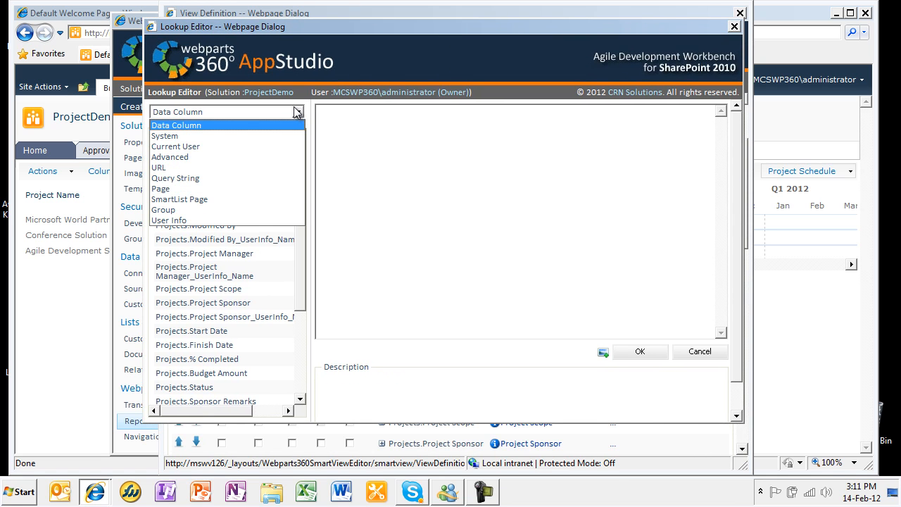
pyautogui.click(203, 188)
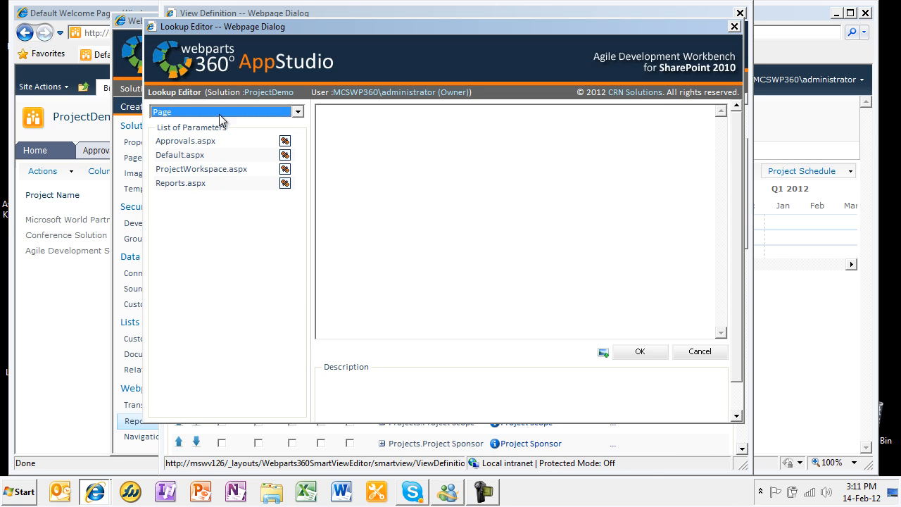
pyautogui.doubleClick(210, 173)
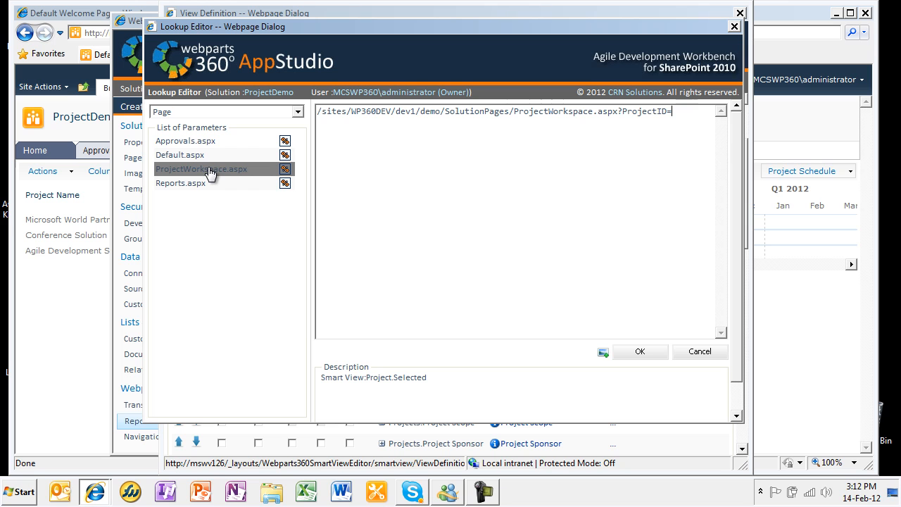
# Step: Append the Projects.ID data column as the ProjectID value in the link URL and accept the link settings
pyautogui.moveTo(621, 113); pyautogui.dragTo(673, 112)
pyautogui.click(681, 112)
pyautogui.click(298, 112)
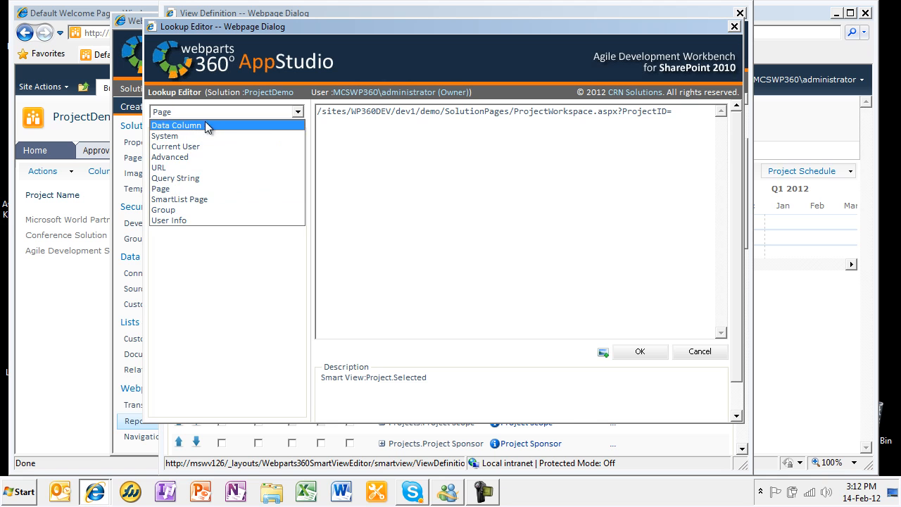
pyautogui.click(199, 126)
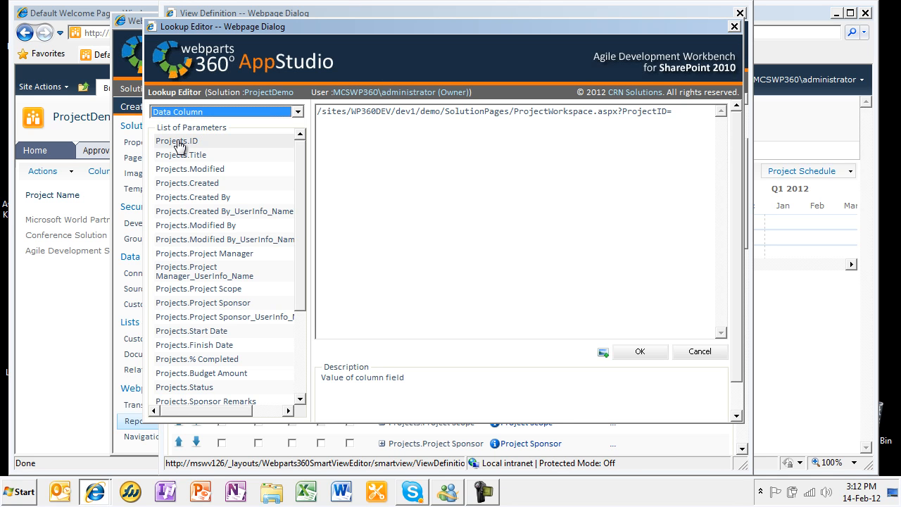
pyautogui.doubleClick(178, 143)
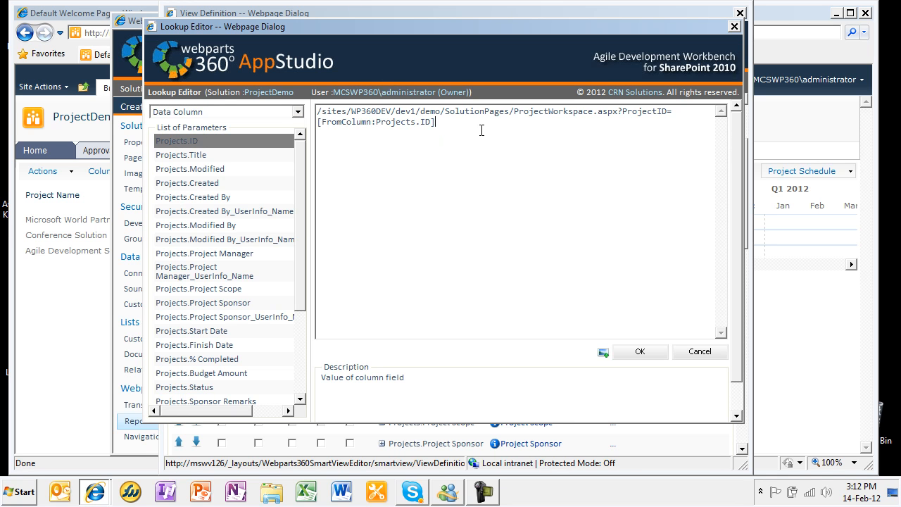
pyautogui.click(640, 352)
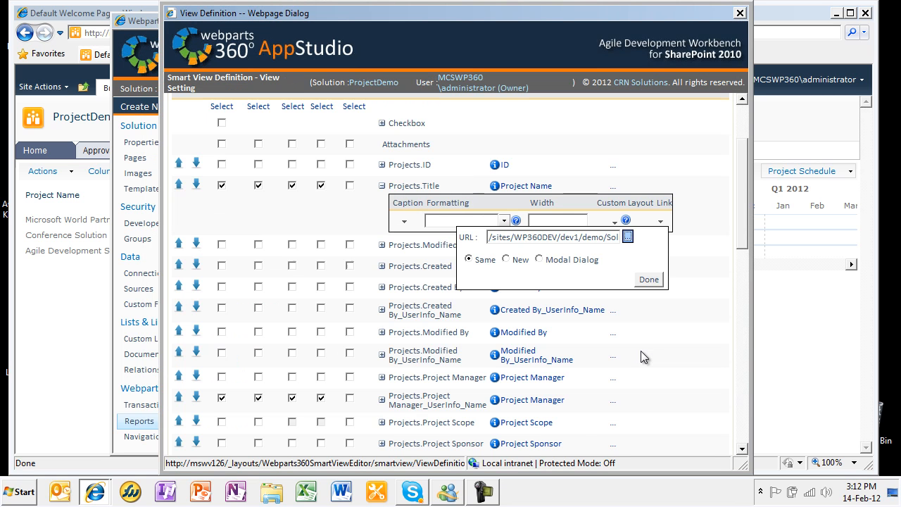
pyautogui.click(649, 279)
# Step: Save the Project Schedule view and the Project.Portfolio SmartView definition
pyautogui.scroll(-15, 656, 278)
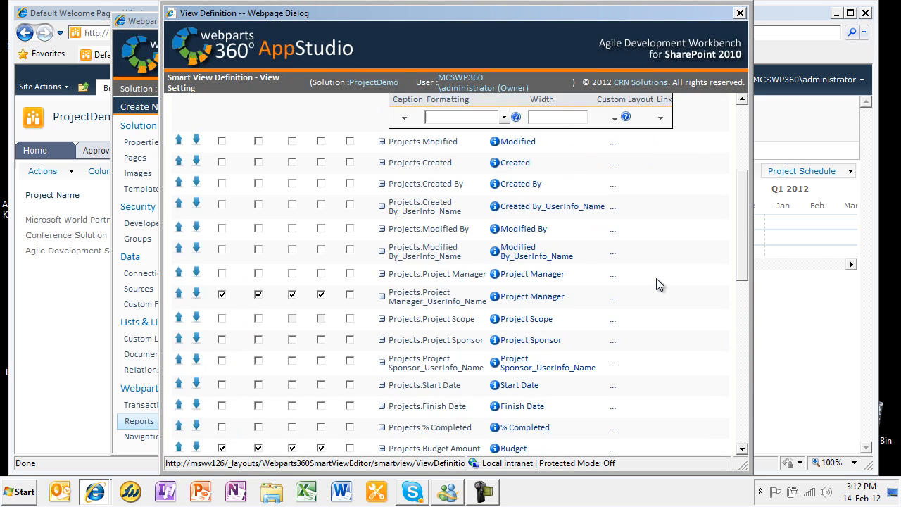
pyautogui.click(641, 442)
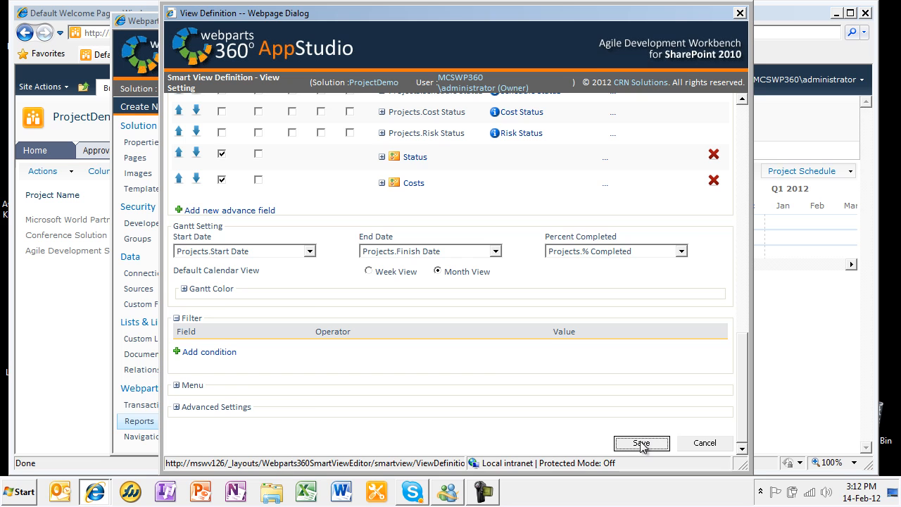
pyautogui.click(561, 440)
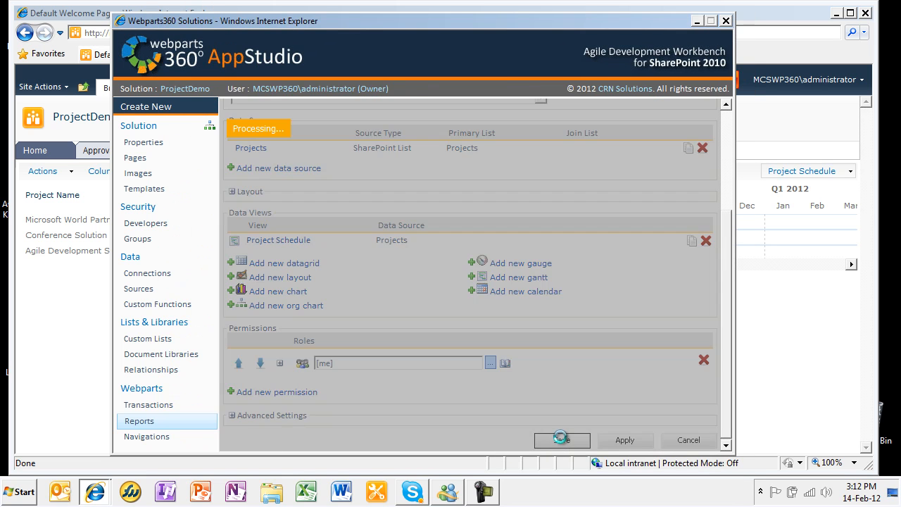
# Step: Refresh the portfolio page and follow the Microsoft World Partner Conference 2011 link to its project workspace
pyautogui.click(819, 361)
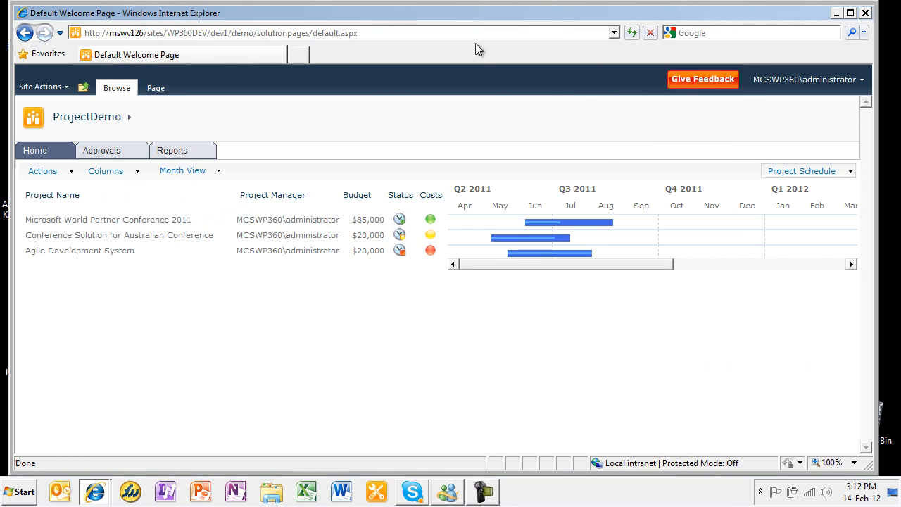
pyautogui.click(636, 31)
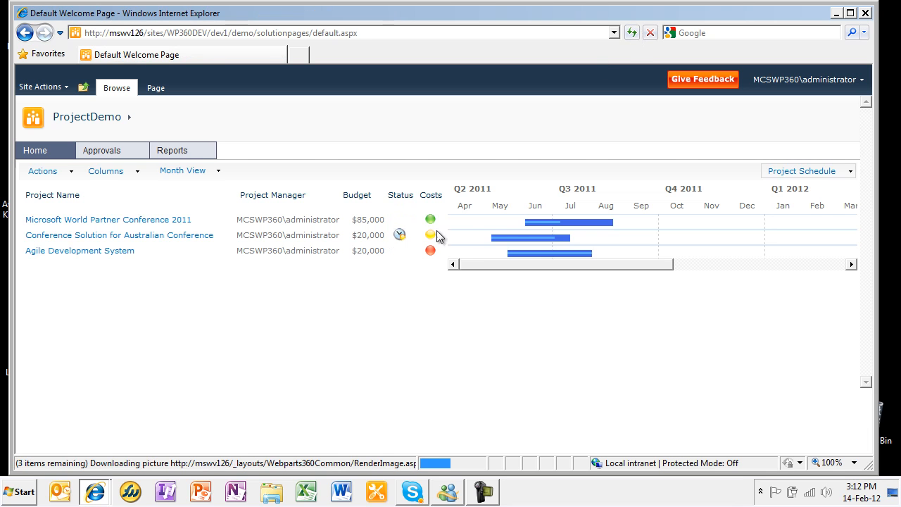
pyautogui.click(104, 224)
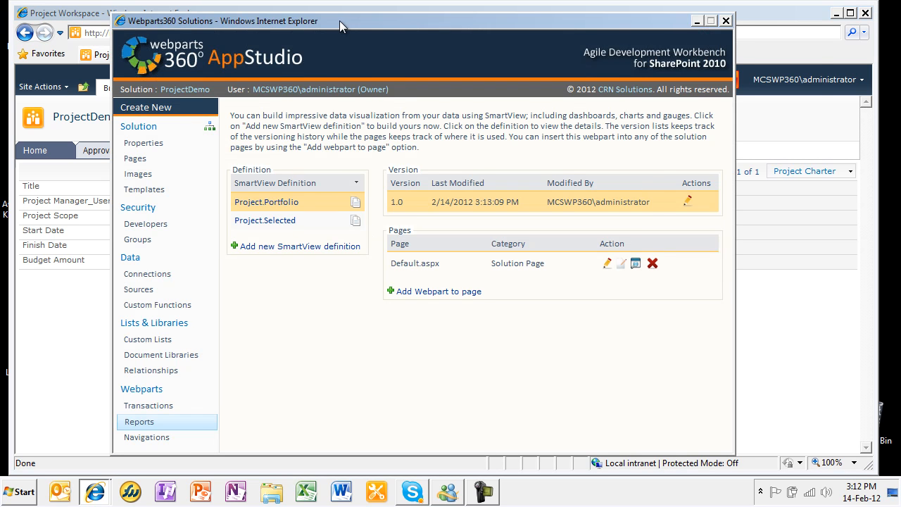
# Step: Start a new SmartView definition titled Project.Expenses
pyautogui.moveTo(339, 20); pyautogui.dragTo(443, 17)
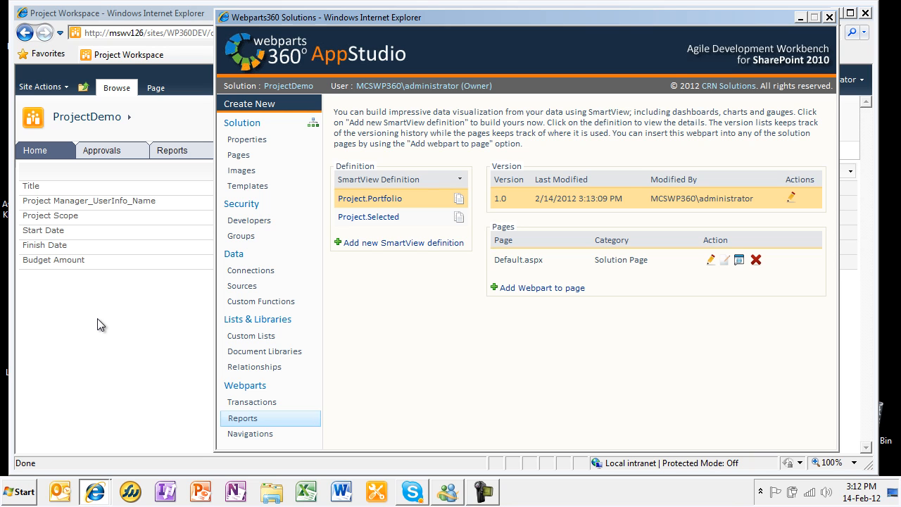
pyautogui.click(419, 243)
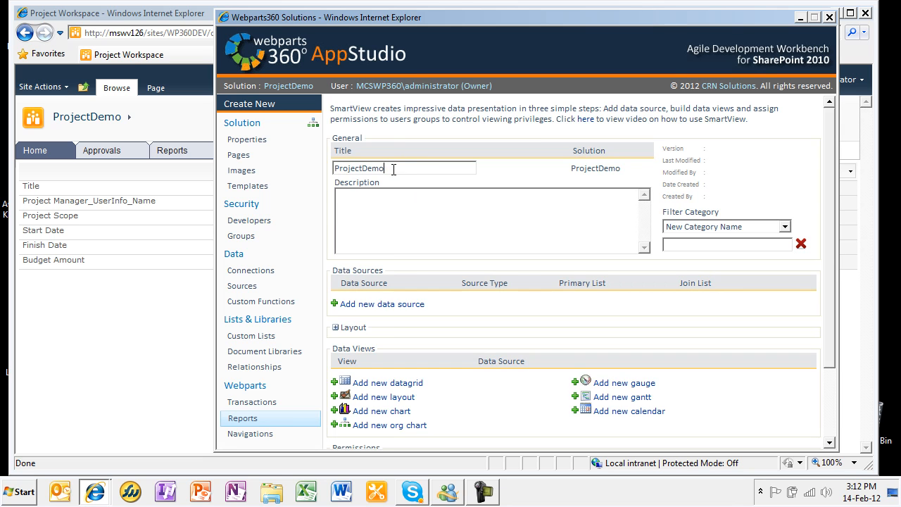
pyautogui.press('BackSpace')
pyautogui.press('BackSpace')
pyautogui.press('BackSpace')
pyautogui.press('BackSpace')
pyautogui.write('.')
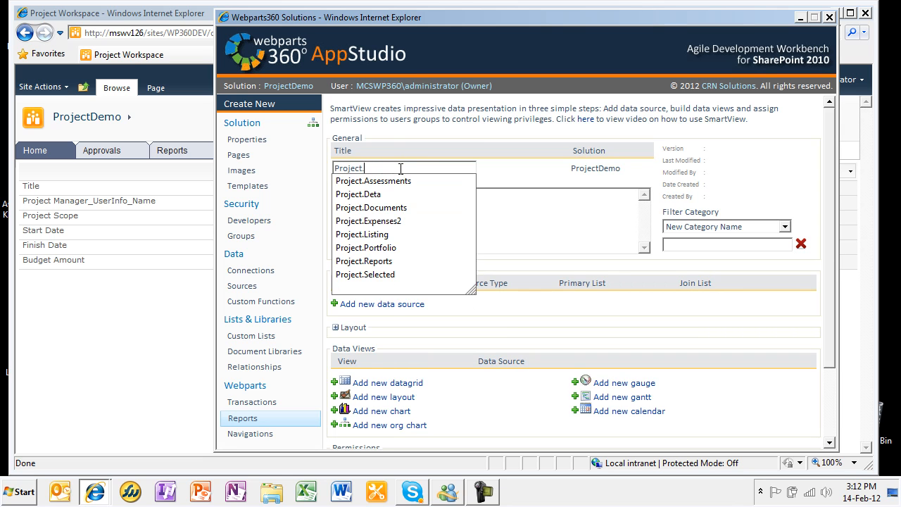
pyautogui.write('Expenses')
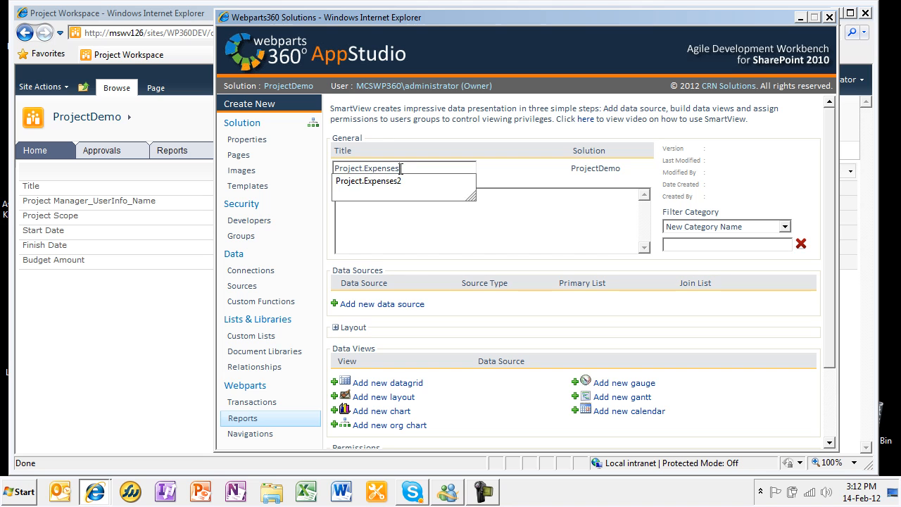
# Step: Enter the description "This will show all the project expenzses" and set the filter category to Project Workspace
pyautogui.click(478, 209)
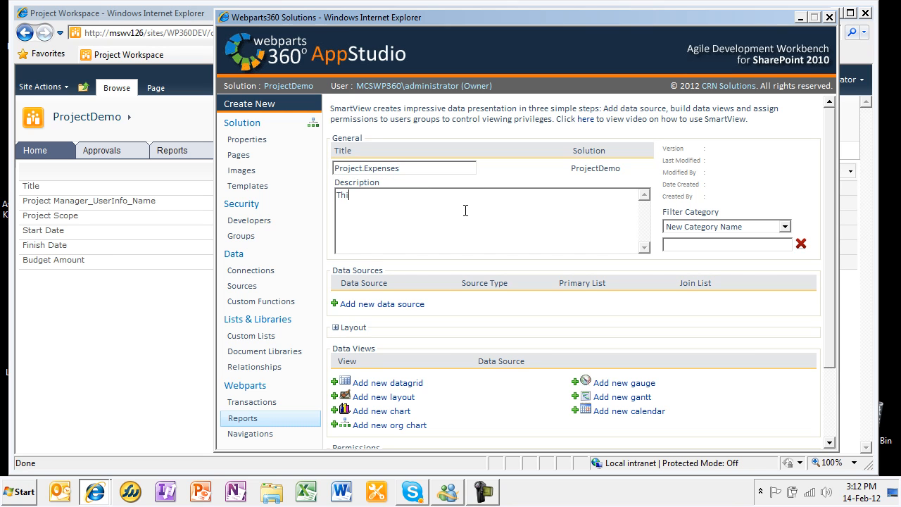
pyautogui.write('This will sjow')
pyautogui.press('BackSpace')
pyautogui.press('BackSpace')
pyautogui.write('how all the project expenzse')
pyautogui.click(784, 226)
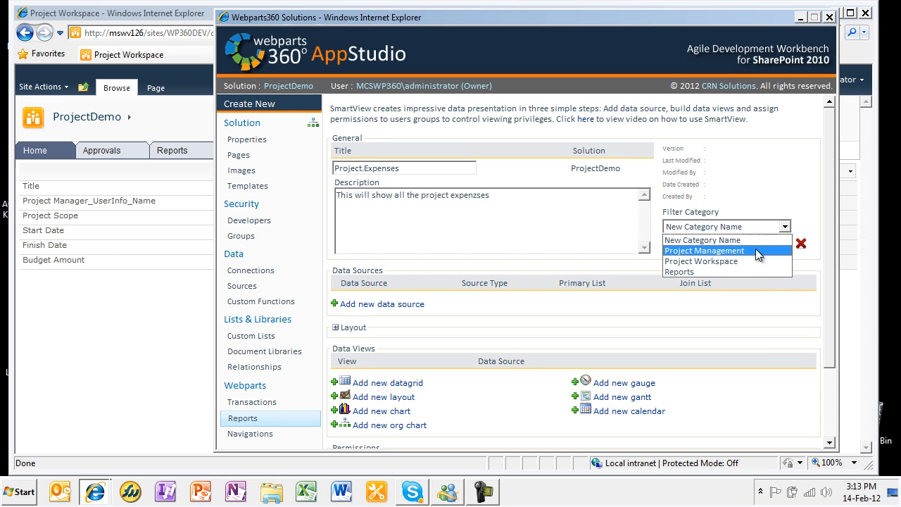
pyautogui.click(755, 259)
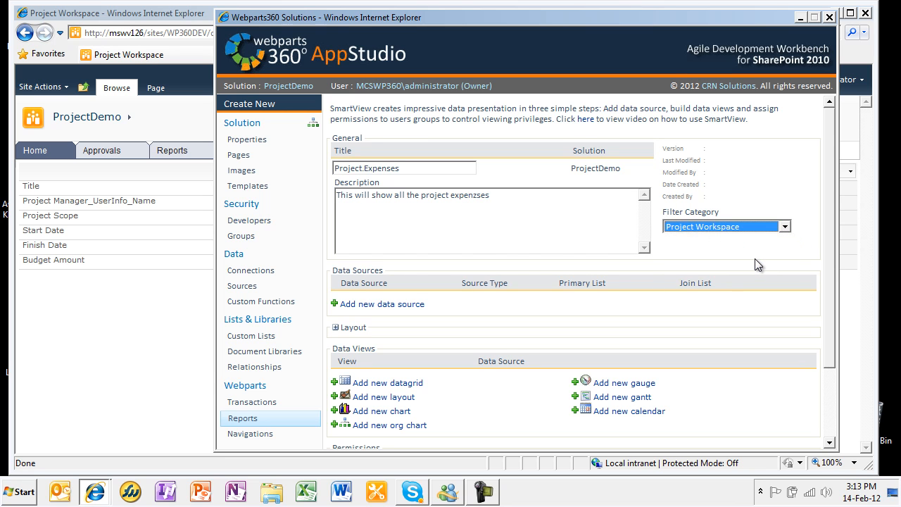
# Step: Add a SharePoint List data source with Expenses as the primary list and save it
pyautogui.click(396, 304)
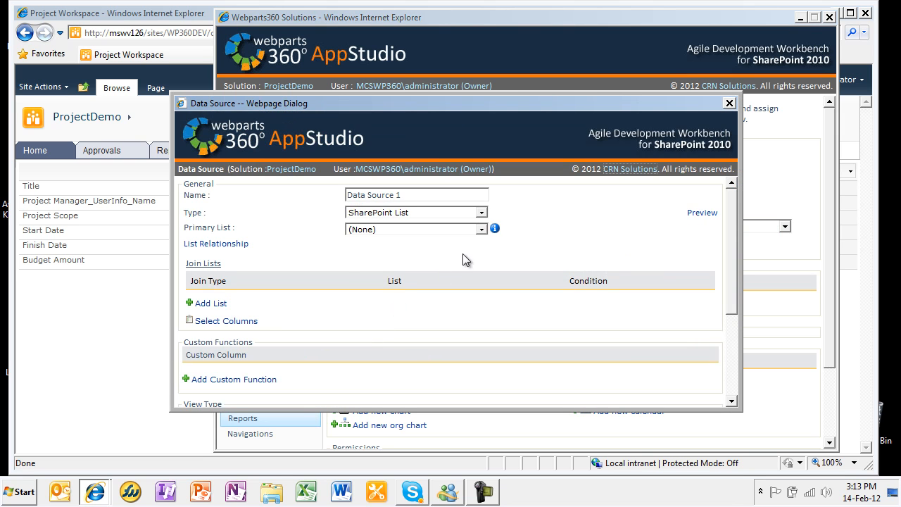
pyautogui.click(482, 230)
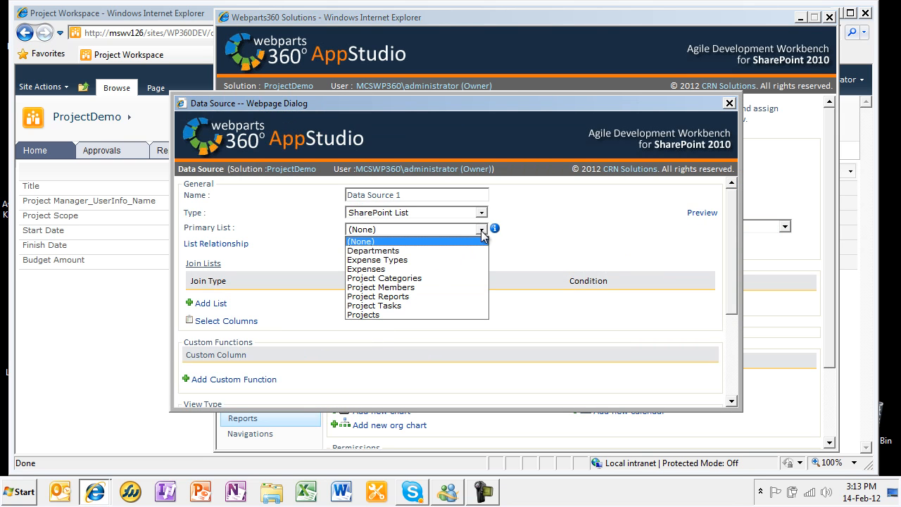
pyautogui.click(411, 268)
pyautogui.scroll(-5, 507, 309)
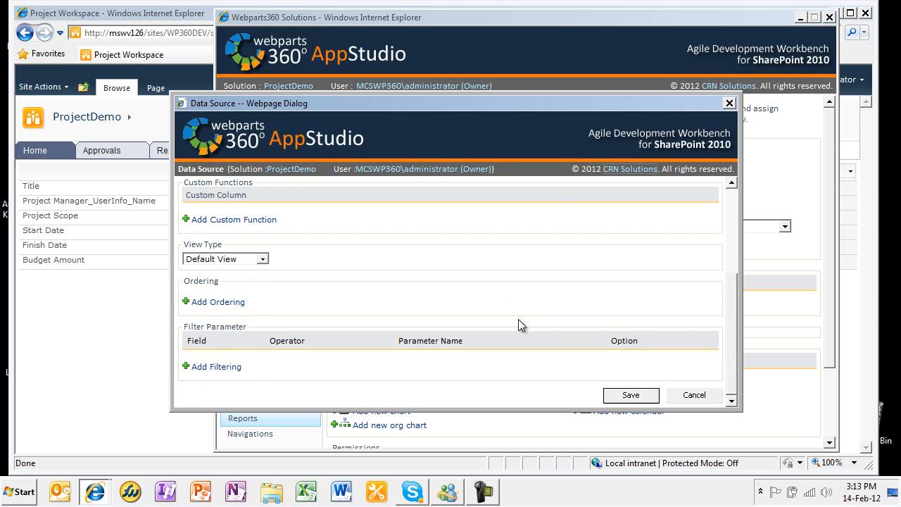
pyautogui.click(634, 396)
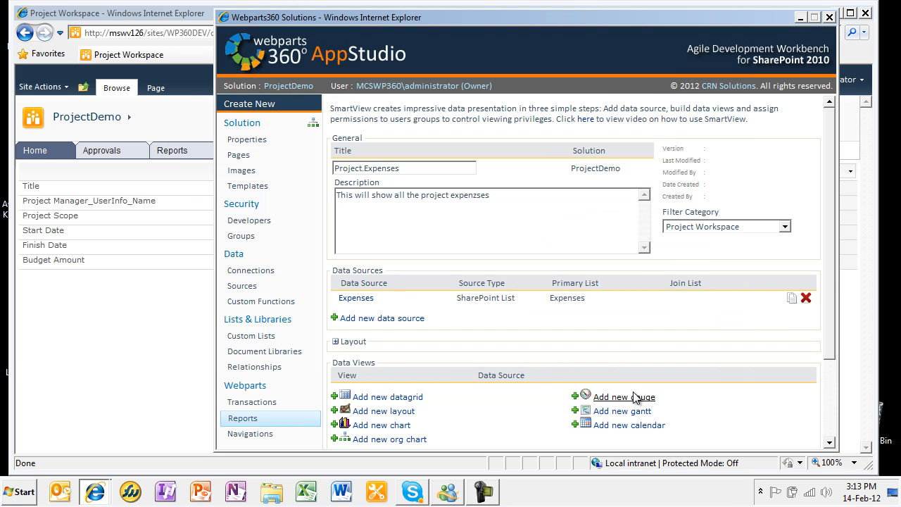
# Step: Add a datagrid data view named Project Expenses that uses the Expenses data source
pyautogui.scroll(-3, 450, 376)
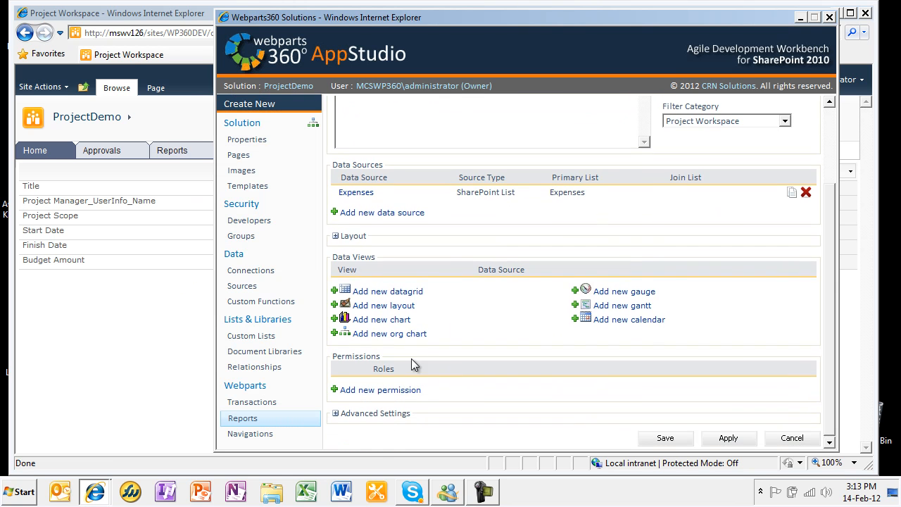
pyautogui.click(406, 293)
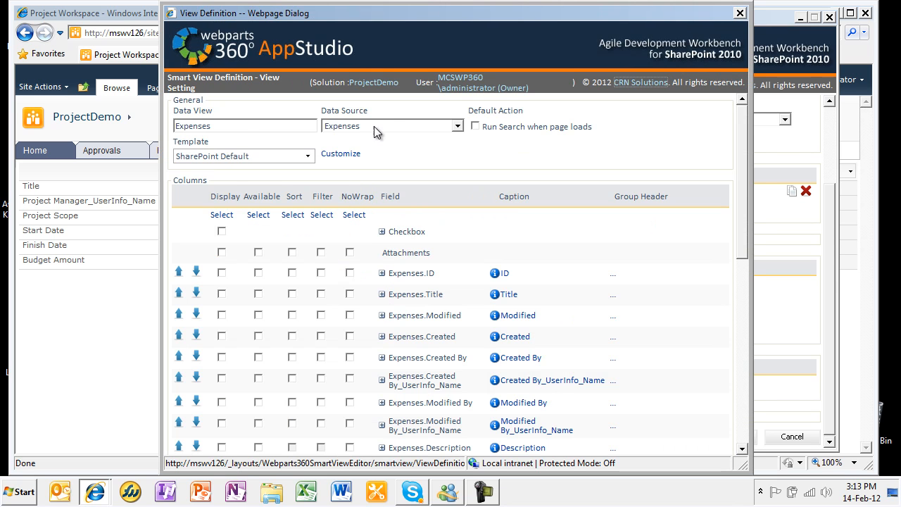
pyautogui.click(178, 125)
pyautogui.write('Projec')
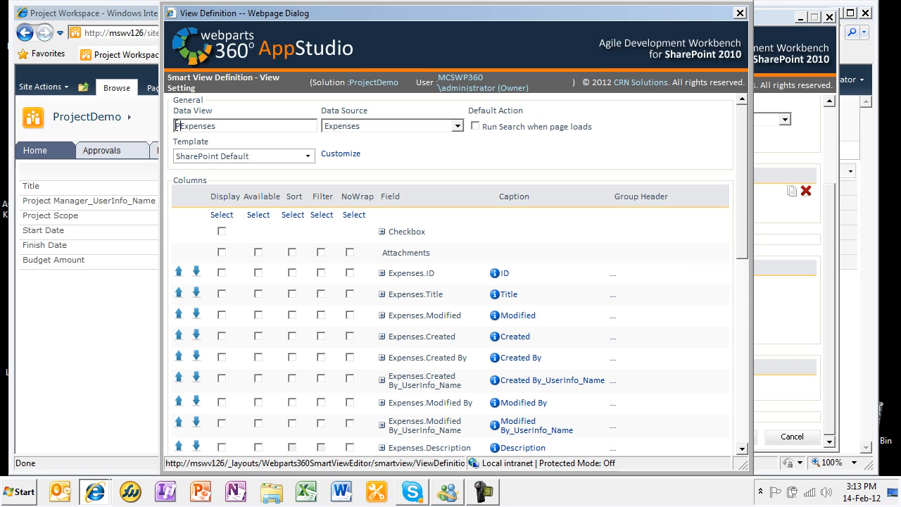
pyautogui.write('t')
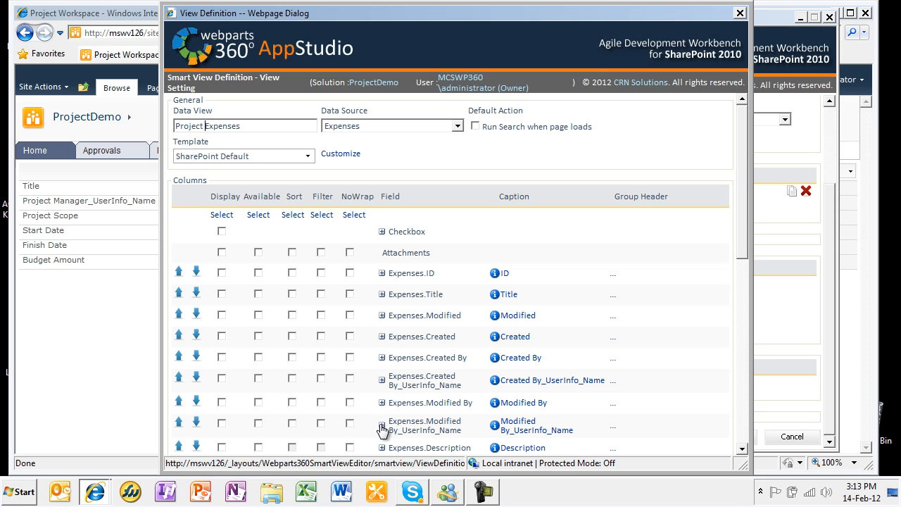
# Step: Display the Expenses.Title and Expenses.Created columns, formatting the Created date as dd MMM yyyy
pyautogui.click(221, 294)
pyautogui.scroll(-3, 412, 337)
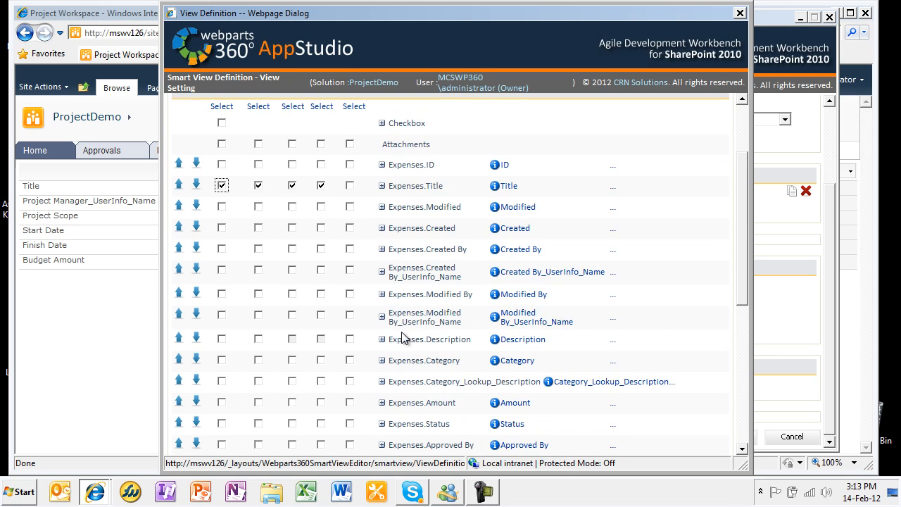
pyautogui.click(221, 228)
pyautogui.click(382, 229)
pyautogui.click(506, 266)
pyautogui.click(456, 307)
# Step: Display the Expenses.Created By_UserInfo_Name column and shorten its caption to Created By
pyautogui.scroll(-3, 593, 385)
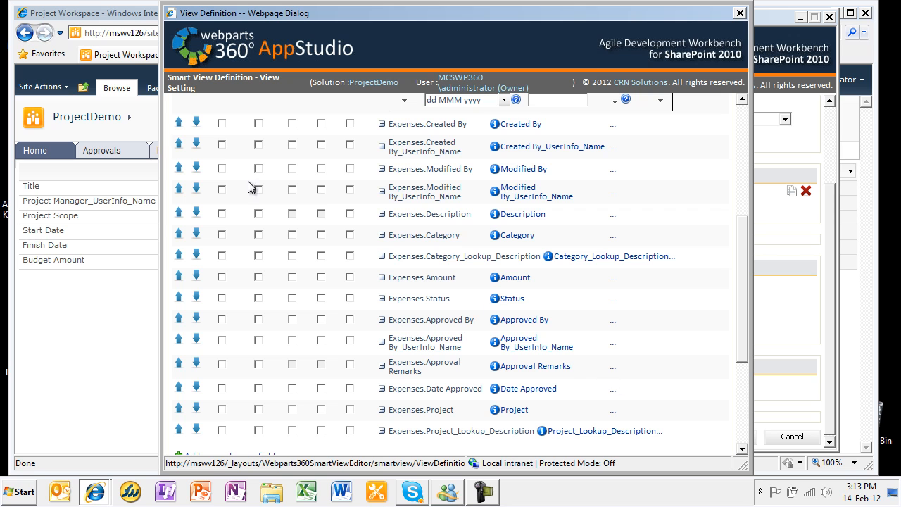
pyautogui.click(221, 144)
pyautogui.click(556, 150)
pyautogui.moveTo(543, 148); pyautogui.dragTo(629, 147)
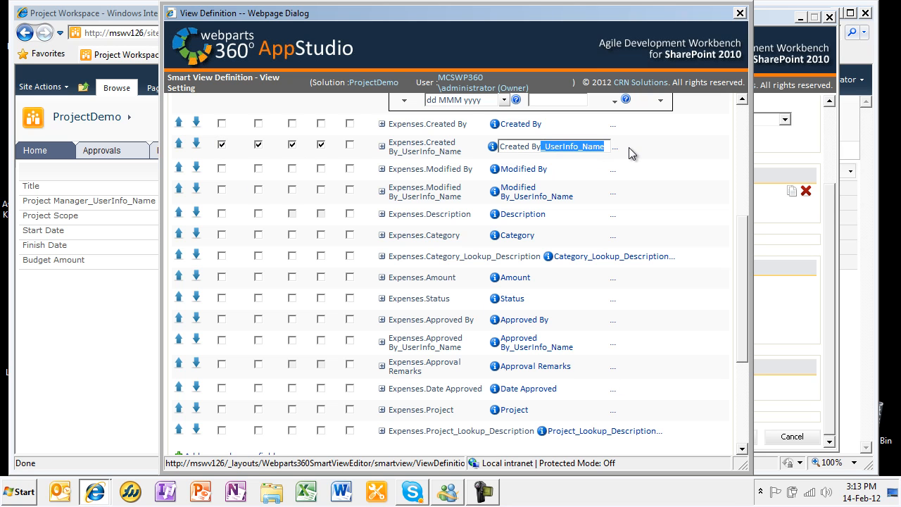
pyautogui.press('BackSpace')
# Step: Display the Expenses.Category_Lookup_Description column and shorten its caption to Category
pyautogui.scroll(-2, 617, 188)
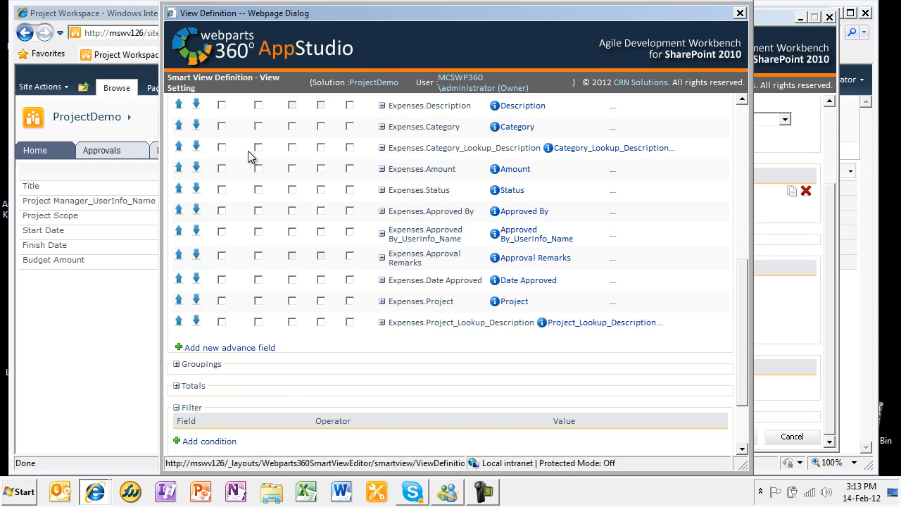
pyautogui.click(221, 147)
pyautogui.click(611, 148)
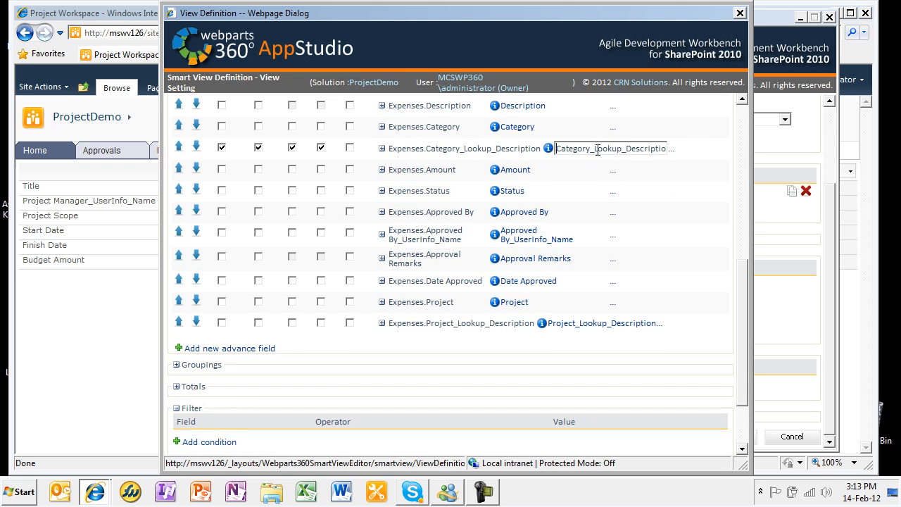
pyautogui.moveTo(591, 150); pyautogui.dragTo(708, 142)
pyautogui.press('BackSpace')
# Step: Display the Expenses.Amount column formatted as $#,##0.00, along with the Expenses.Status column
pyautogui.click(222, 169)
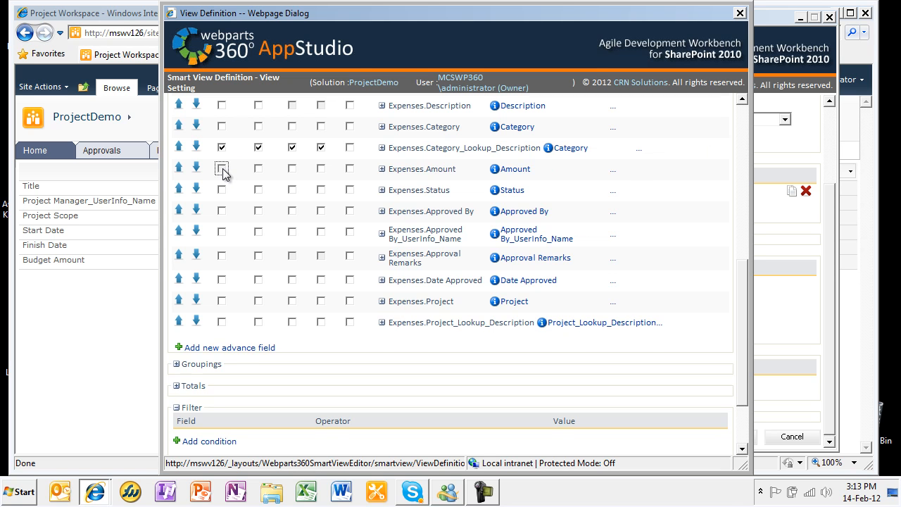
pyautogui.click(382, 170)
pyautogui.click(504, 204)
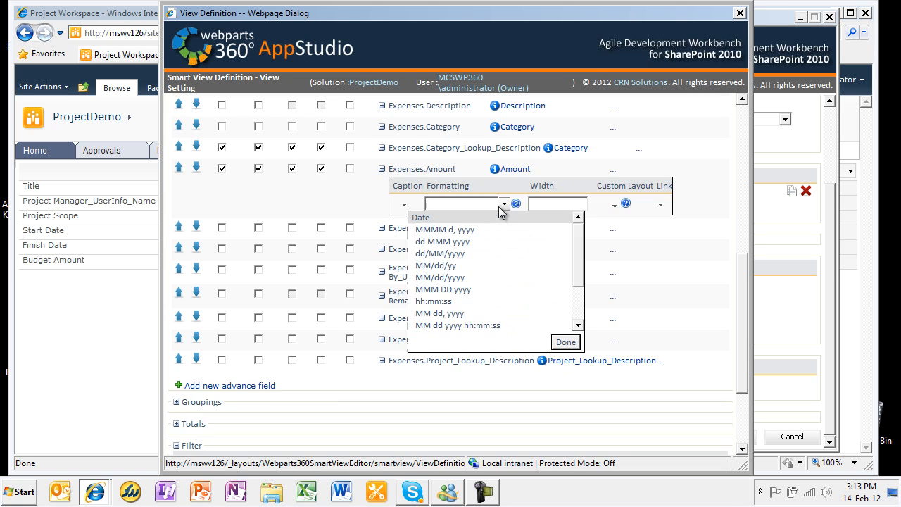
pyautogui.scroll(-2, 591, 276)
pyautogui.click(435, 302)
pyautogui.click(563, 342)
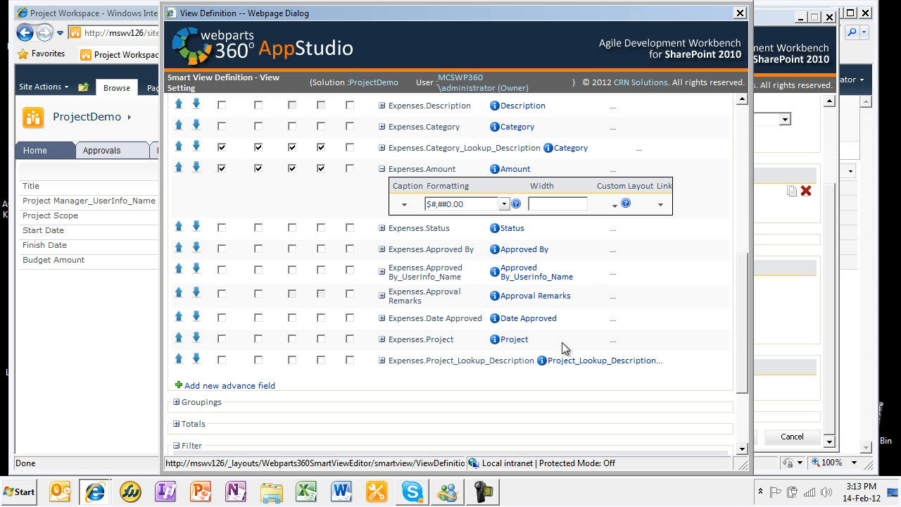
pyautogui.click(221, 227)
# Step: Total the Expenses.Amount column as a Sum and enable the grand total
pyautogui.scroll(-3, 312, 283)
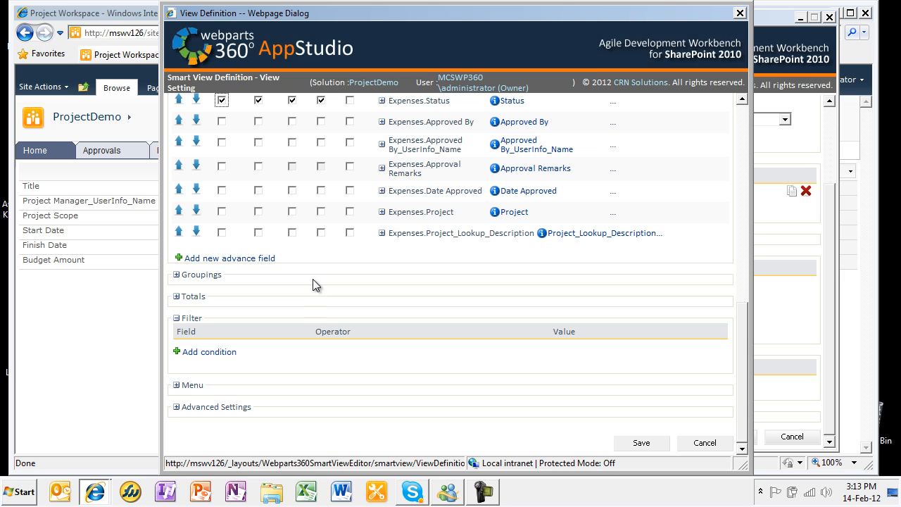
pyautogui.click(176, 296)
pyautogui.scroll(-5, 210, 258)
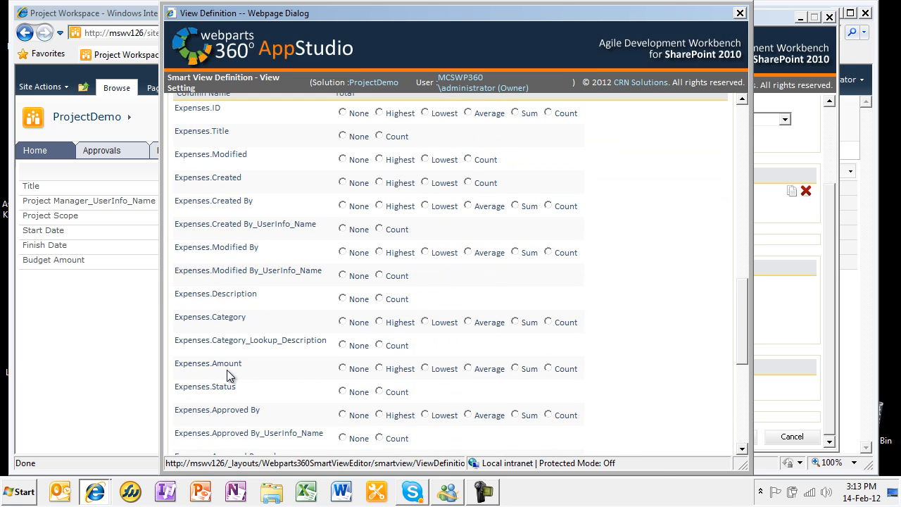
pyautogui.click(514, 368)
pyautogui.scroll(-4, 533, 325)
pyautogui.scroll(-4, 535, 333)
pyautogui.click(259, 287)
# Step: Add a filter condition where Expenses.Project is Equal to [param:ProjectID]
pyautogui.click(227, 356)
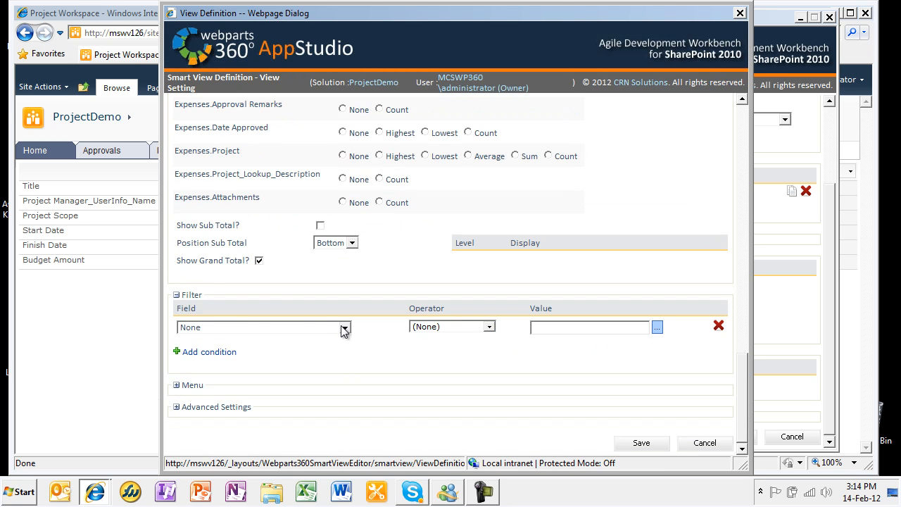
pyautogui.click(344, 329)
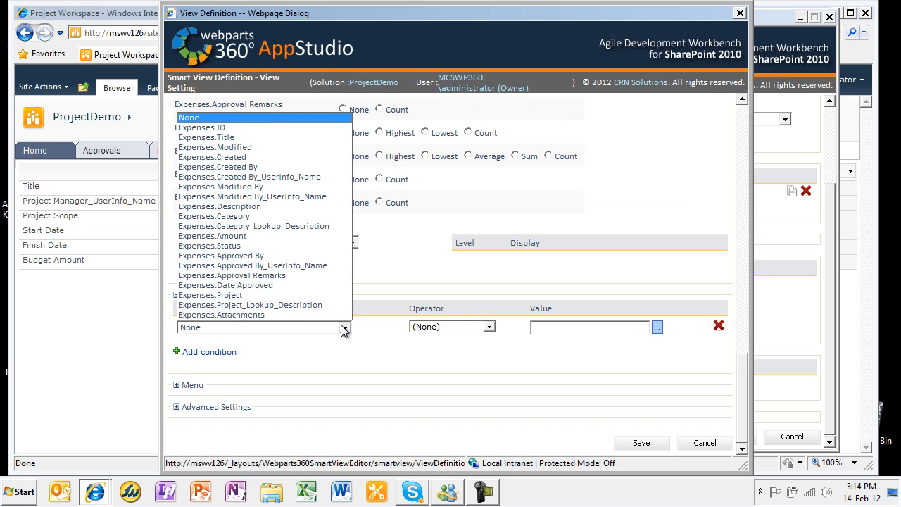
pyautogui.click(274, 295)
pyautogui.click(488, 326)
pyautogui.click(456, 344)
pyautogui.click(564, 327)
pyautogui.write('[param:ProjectID')
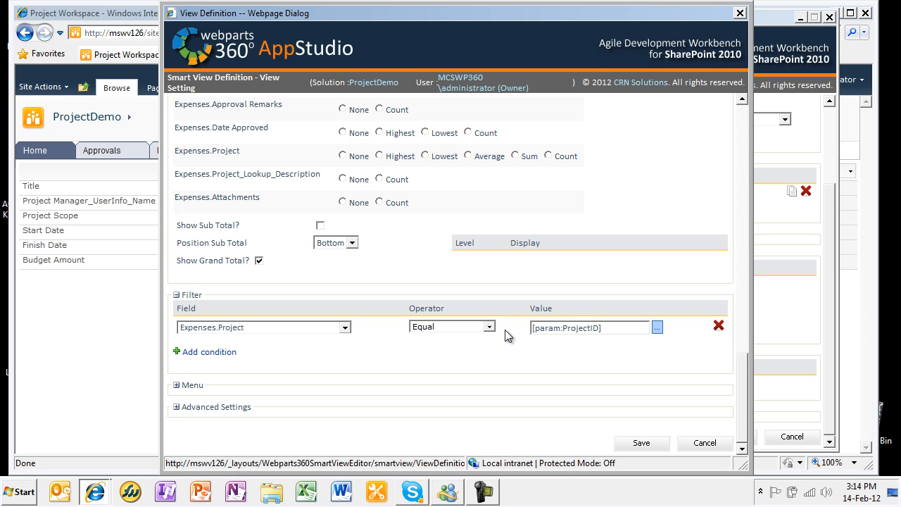
# Step: Title the default View, New and Edit menu items "View expense", "Submit new expense" and "Update expense"
pyautogui.click(177, 385)
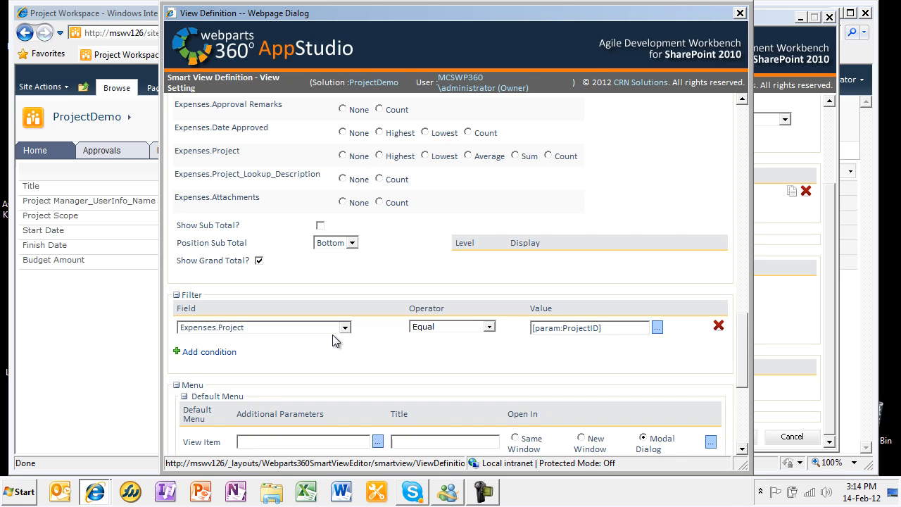
pyautogui.scroll(-3, 394, 316)
pyautogui.click(414, 223)
pyautogui.write('V')
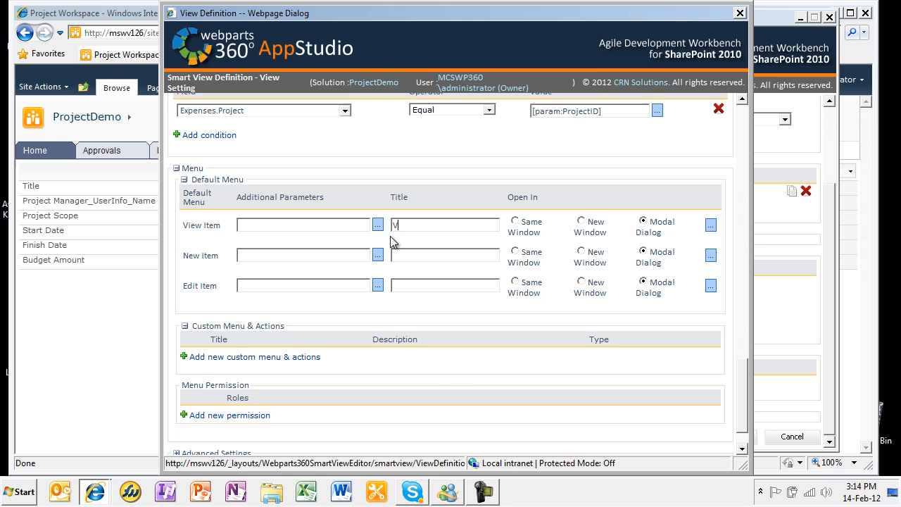
pyautogui.write('iew expense')
pyautogui.click(406, 254)
pyautogui.write('Submit new expensUp')
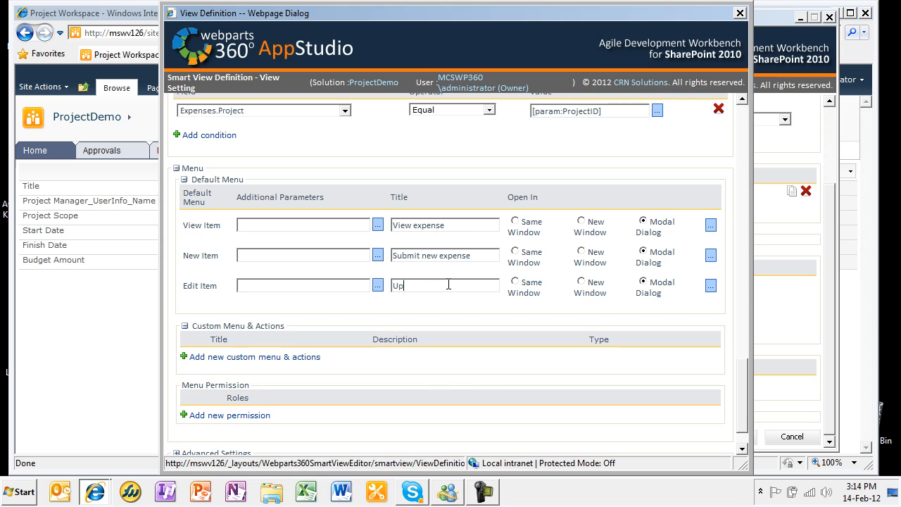
pyautogui.write('date expense')
# Step: Add a menu permission for [me] with New Item and Edit Item enabled, and save the data view
pyautogui.scroll(-1, 298, 410)
pyautogui.click(256, 369)
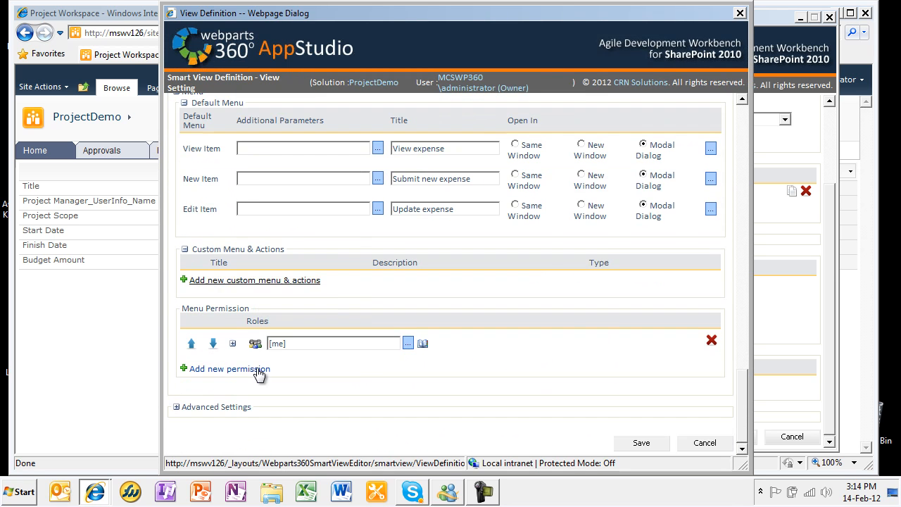
pyautogui.click(235, 344)
pyautogui.scroll(-2, 434, 348)
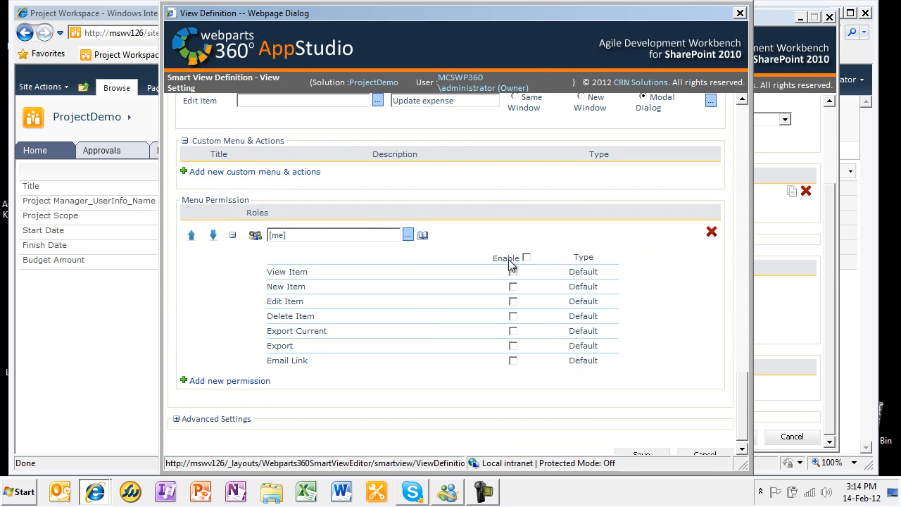
pyautogui.click(513, 286)
pyautogui.click(513, 301)
pyautogui.scroll(-1, 541, 359)
pyautogui.click(643, 444)
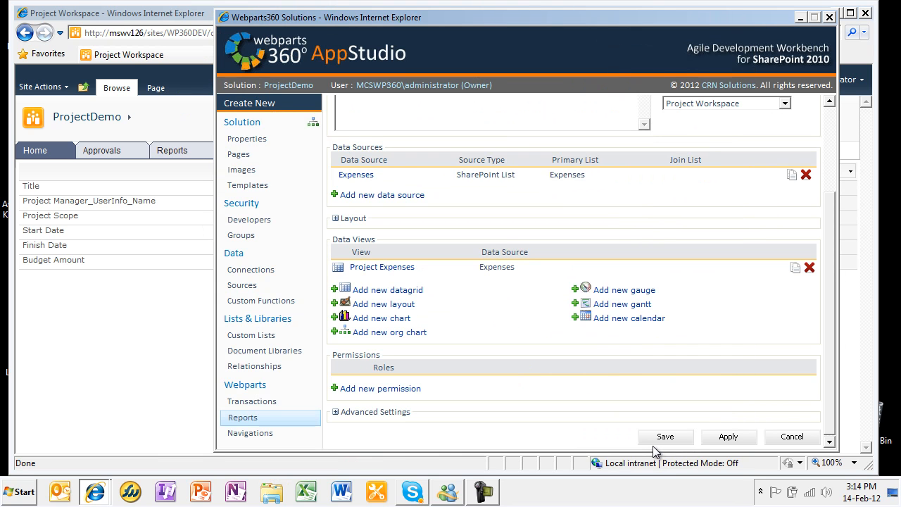
# Step: Save the Project.Expenses SmartView and add it to the ProjectWorkspace solution page, choosing the zone for it
pyautogui.click(665, 436)
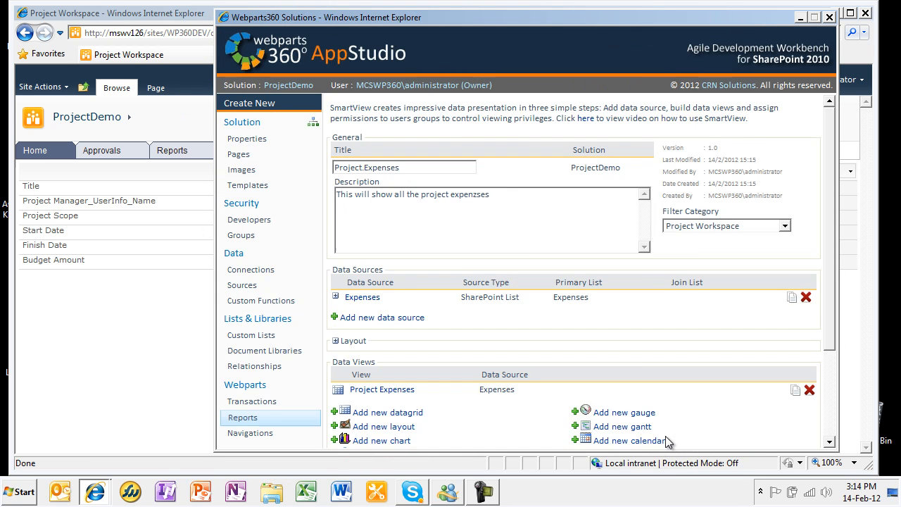
pyautogui.click(556, 268)
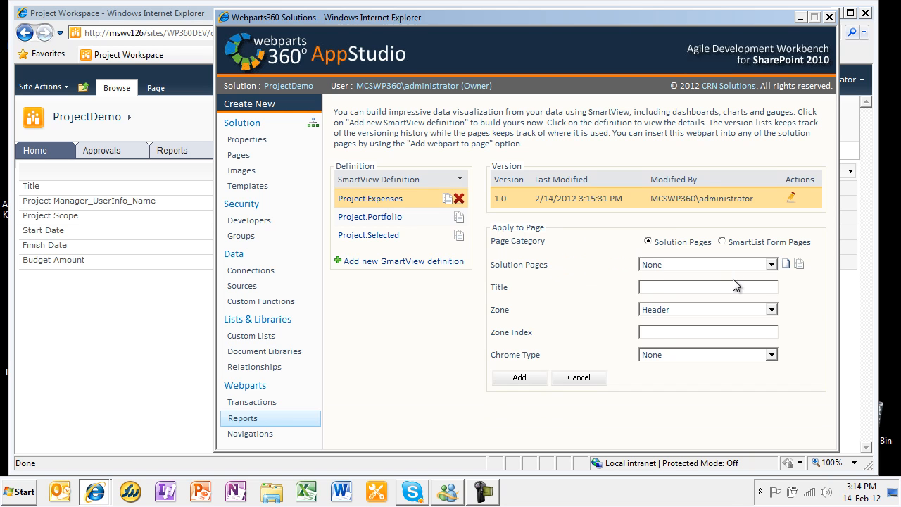
pyautogui.click(770, 266)
pyautogui.click(723, 306)
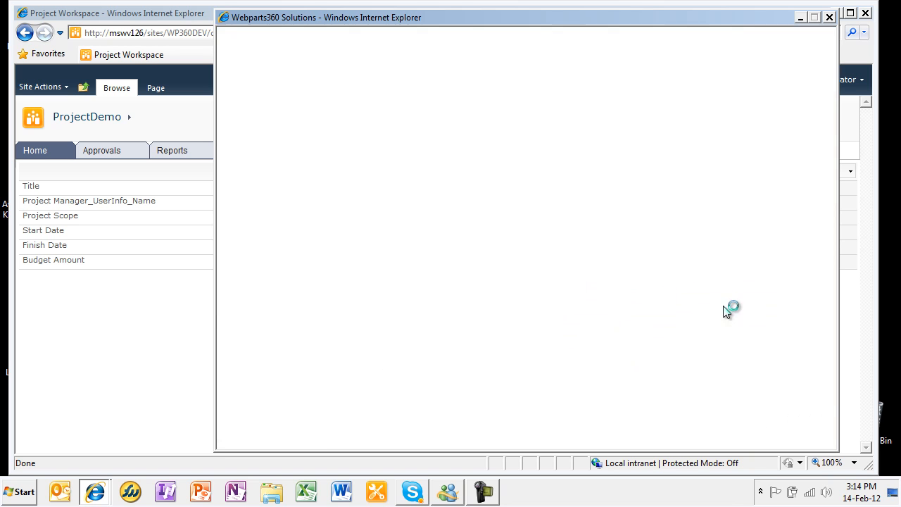
pyautogui.click(772, 312)
pyautogui.click(683, 378)
pyautogui.click(521, 378)
# Step: Switch to the Project Workspace browser window and refresh the page to check the added expenses view
pyautogui.click(106, 345)
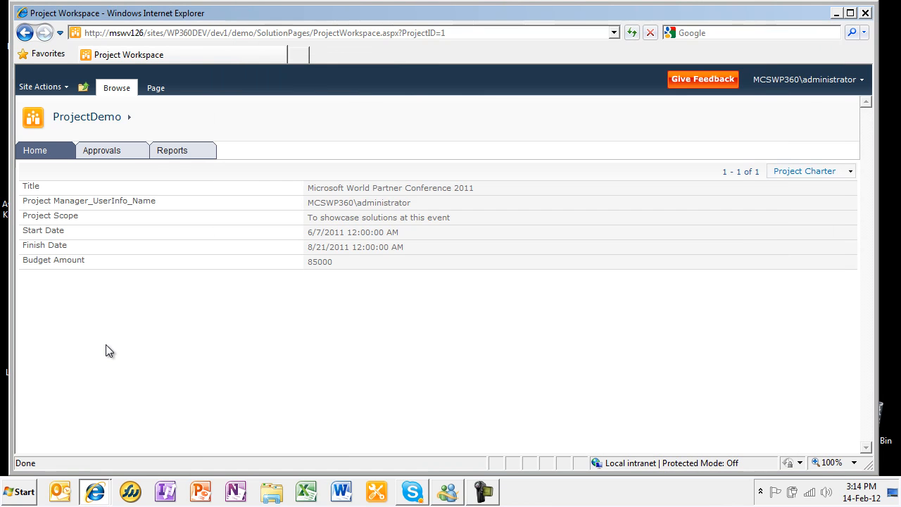
pyautogui.press('F5')
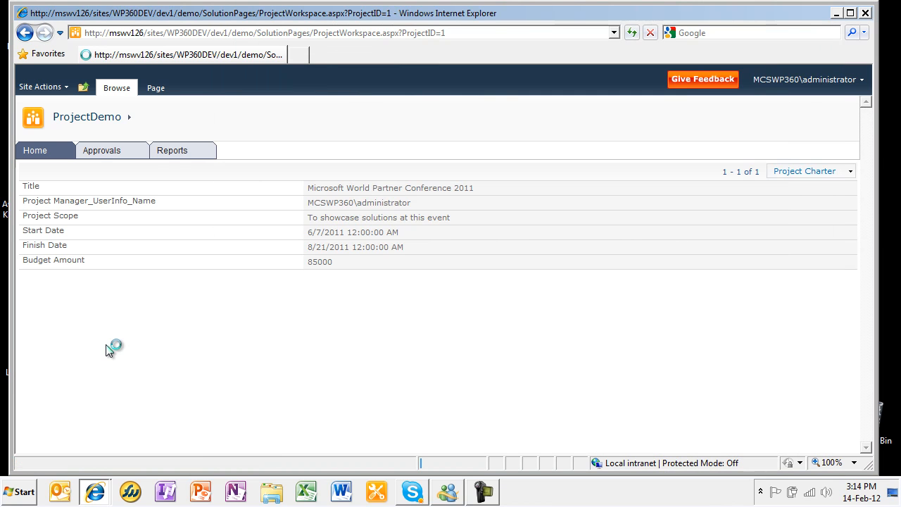